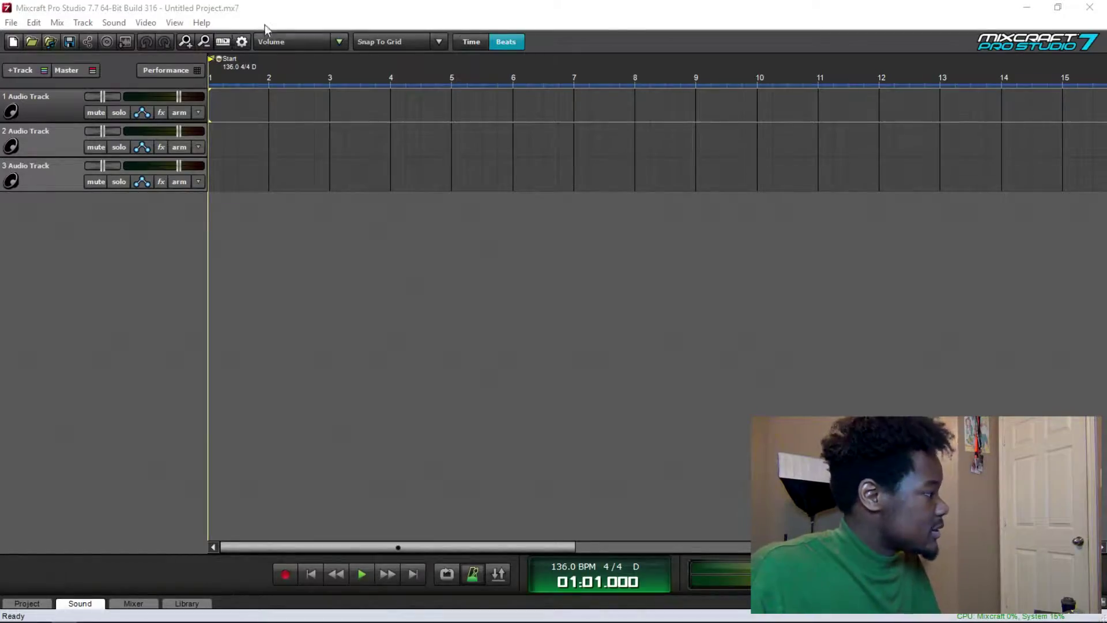
- Open Mixcraft's Sound Device preferences, showing the ASIO driver with the US-1200 device
click(242, 42)
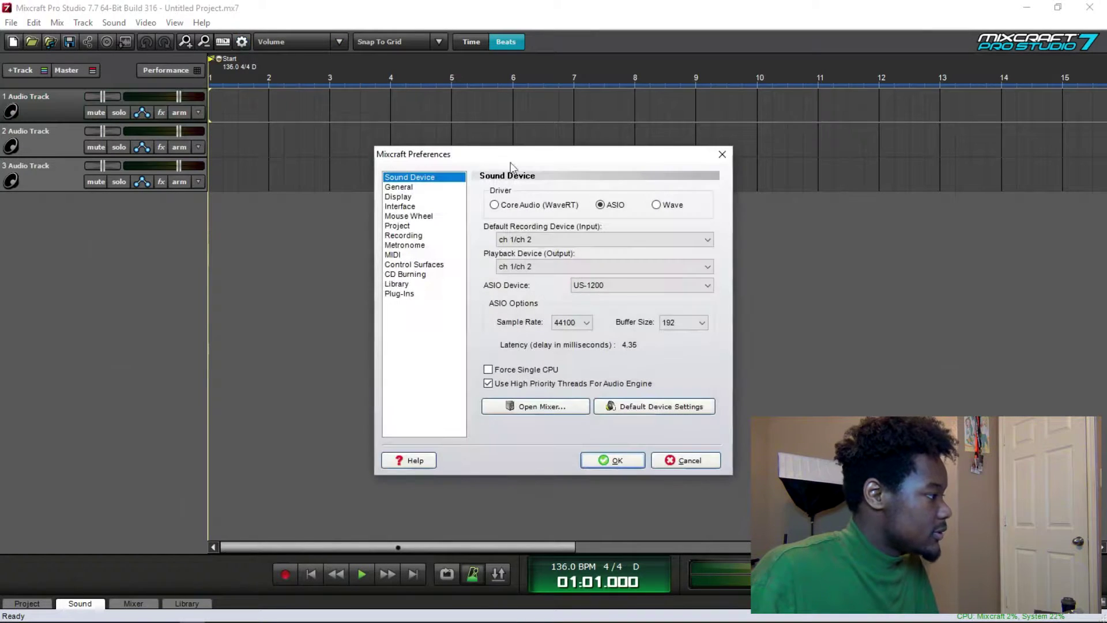
- Close Preferences unchanged and check track 1's available input choices
click(722, 154)
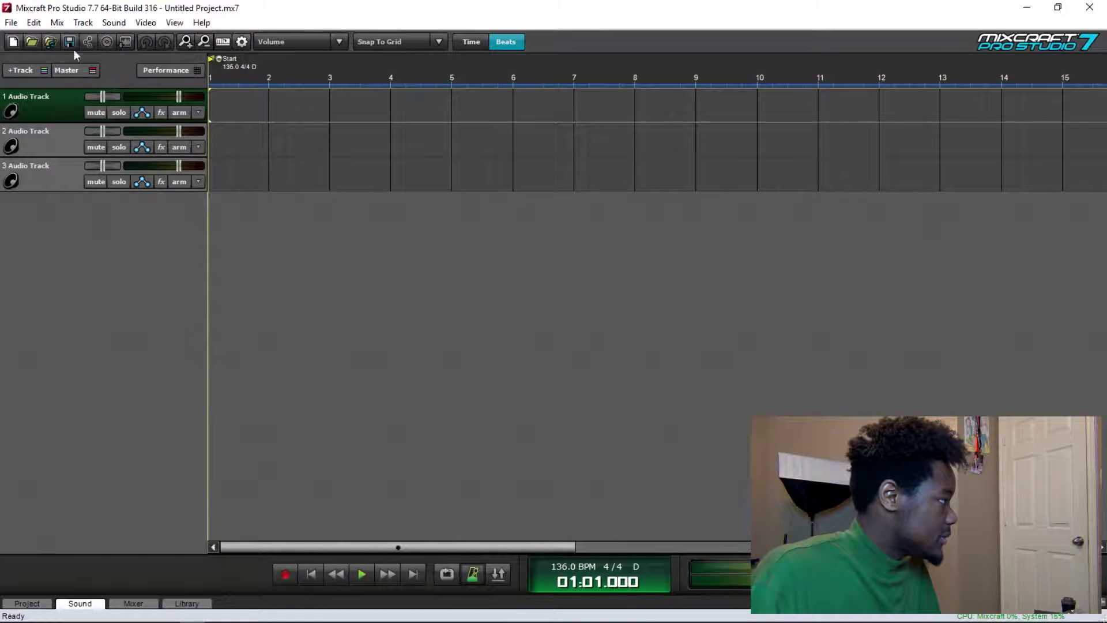
click(198, 113)
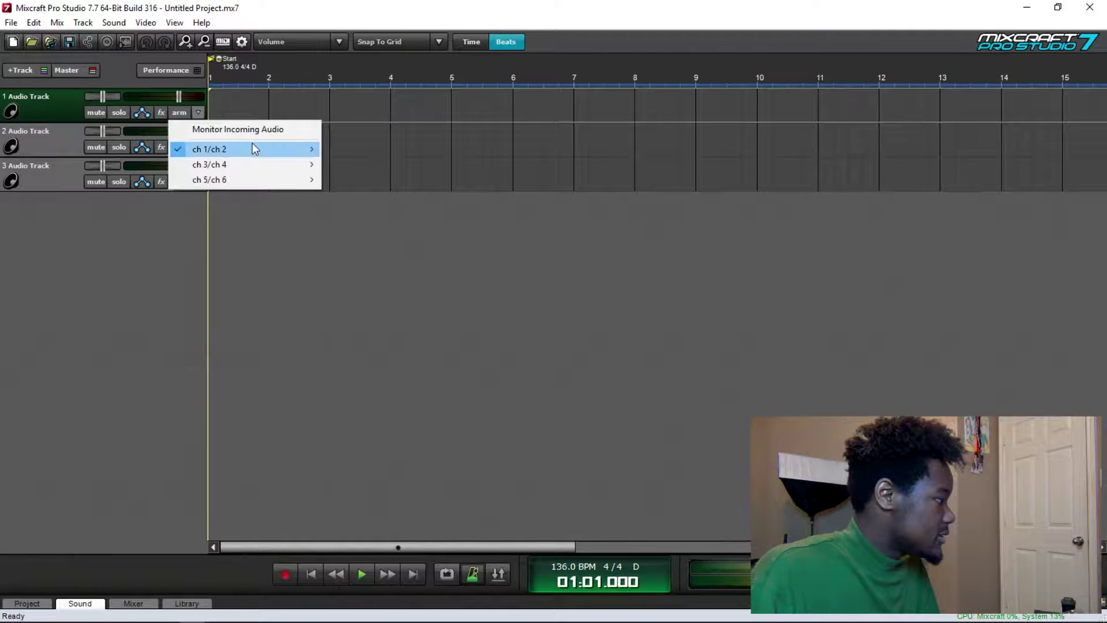
mouse_move(253, 145)
key(Escape)
- Switch the audio driver to Core Audio (WaveRT), apply it, and dismiss the playback device warning
click(242, 41)
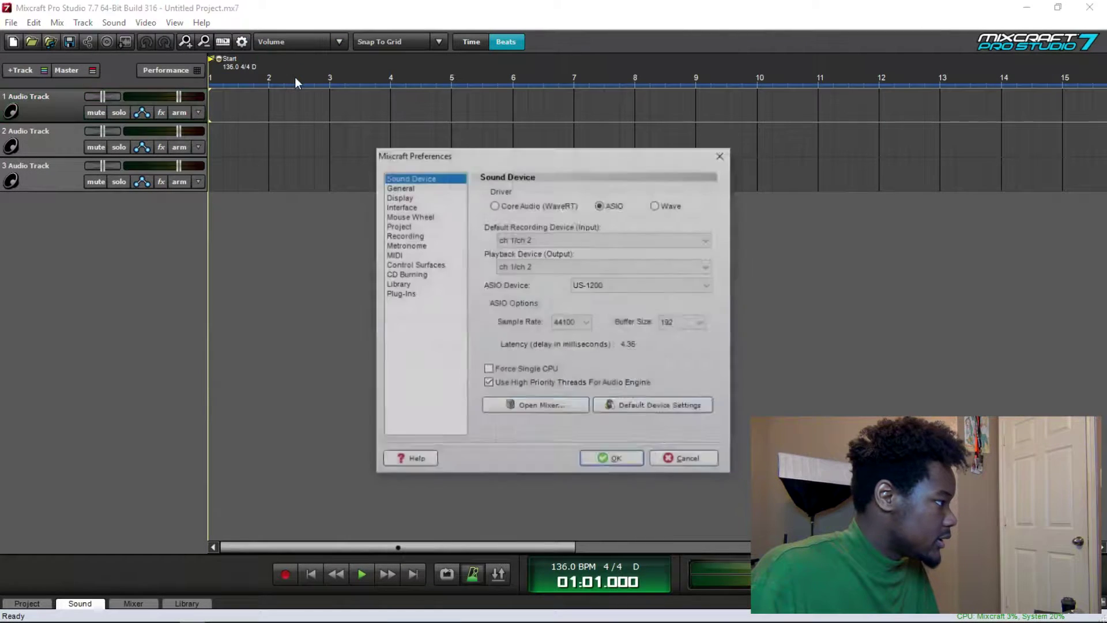
click(494, 205)
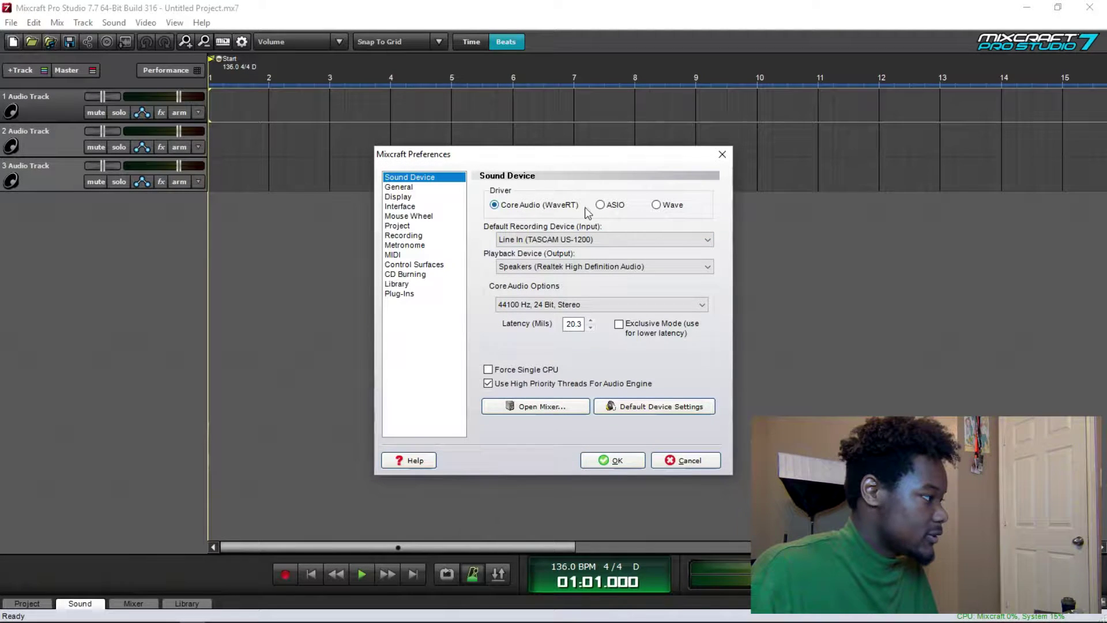
click(612, 462)
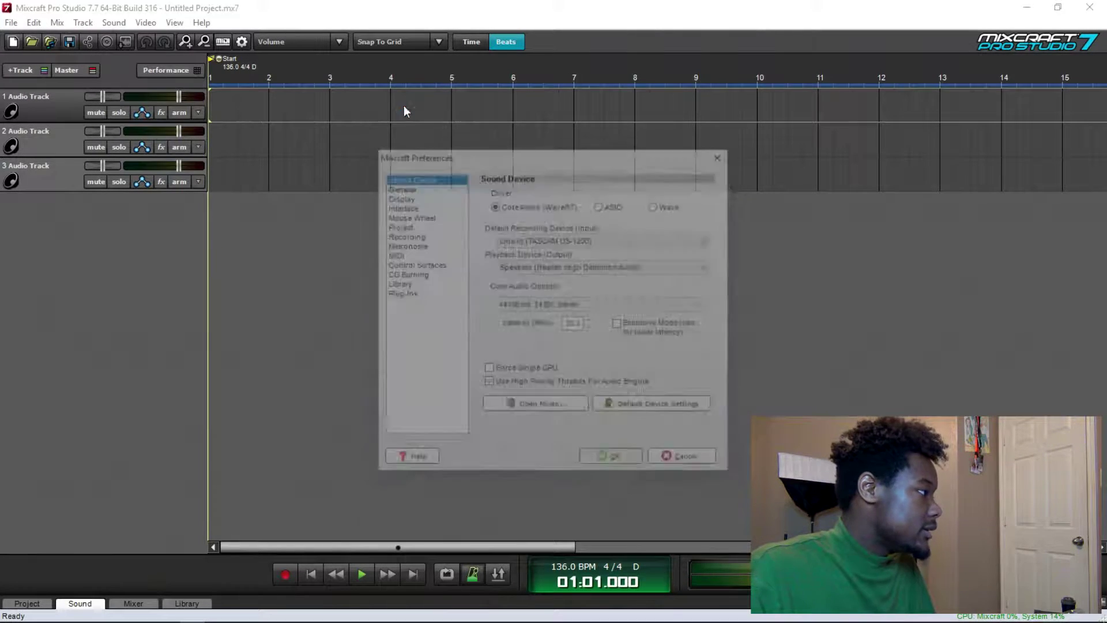
key(Return)
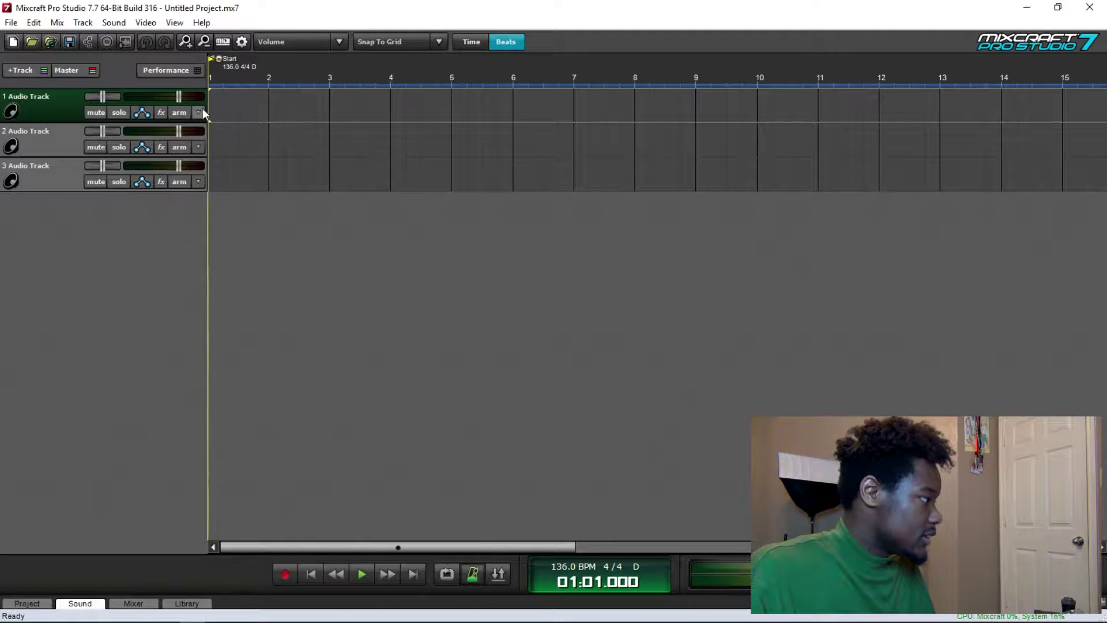
- Review track 1's input choices under Core Audio, then return to the Sound Device preferences
click(198, 112)
mouse_move(312, 150)
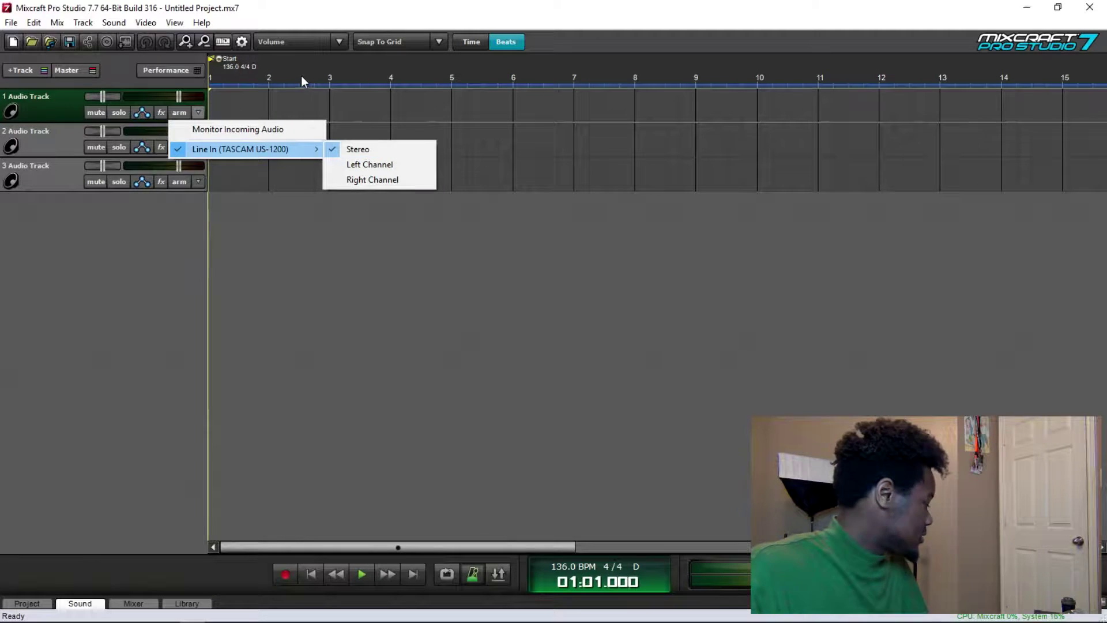
click(336, 7)
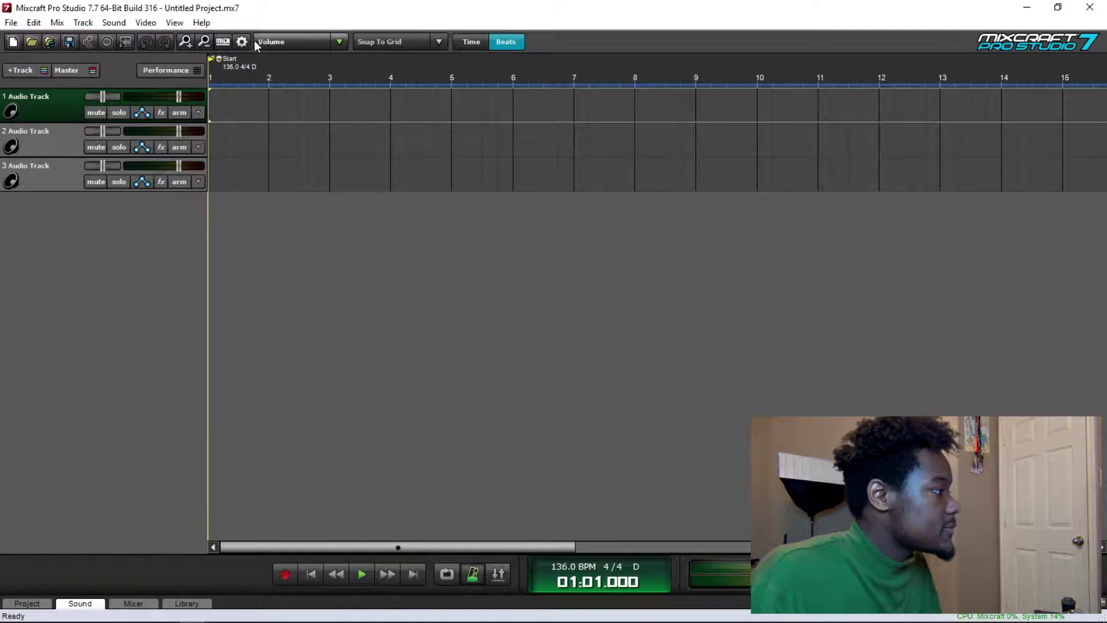
click(241, 42)
- Revert to the ASIO driver, set track 1 to ch 5/ch 6 Left Channel, disarm it, and close Mixcraft
click(601, 204)
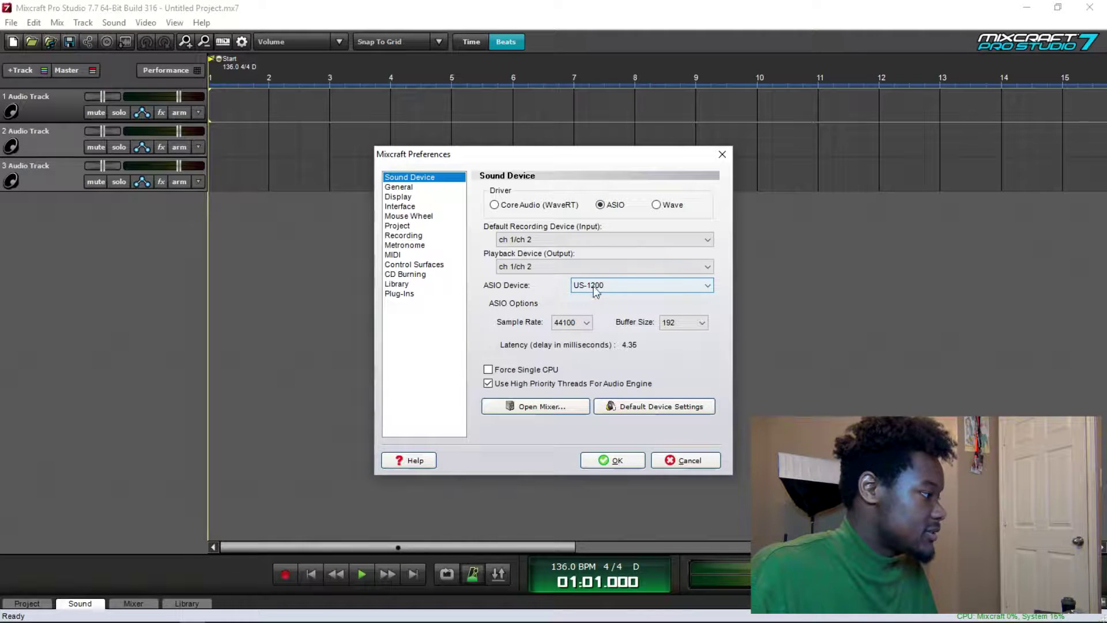
click(610, 462)
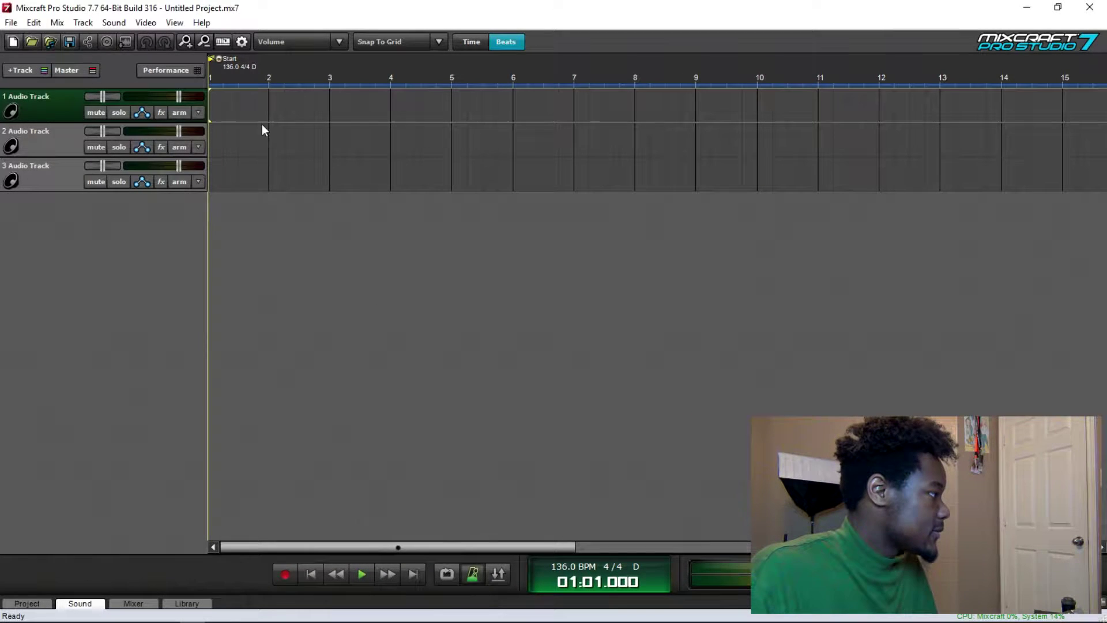
click(198, 113)
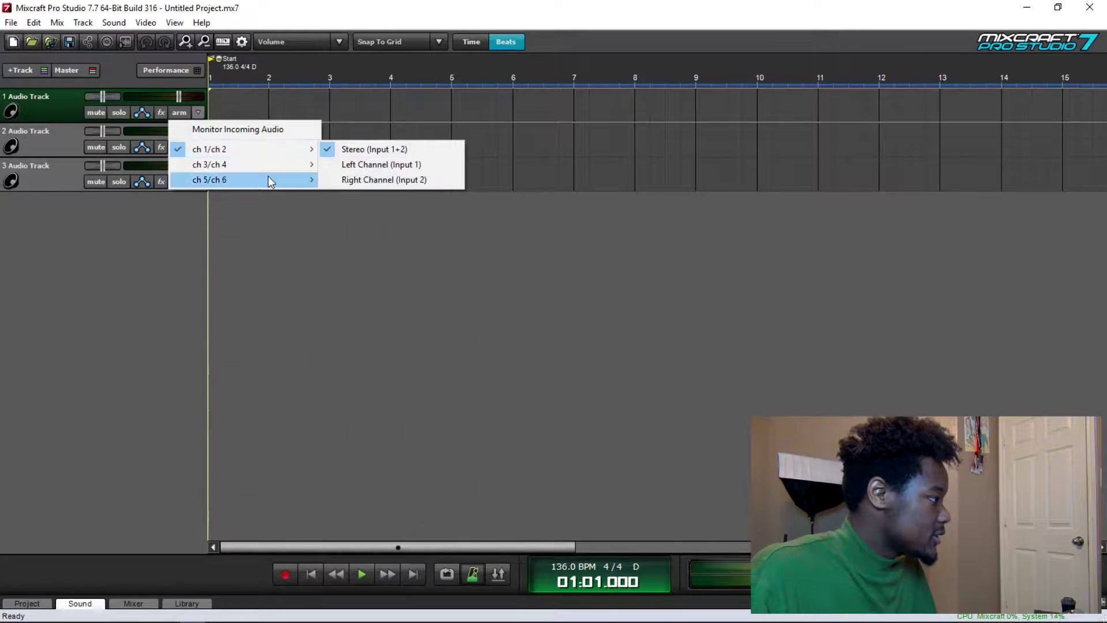
mouse_move(268, 176)
click(385, 194)
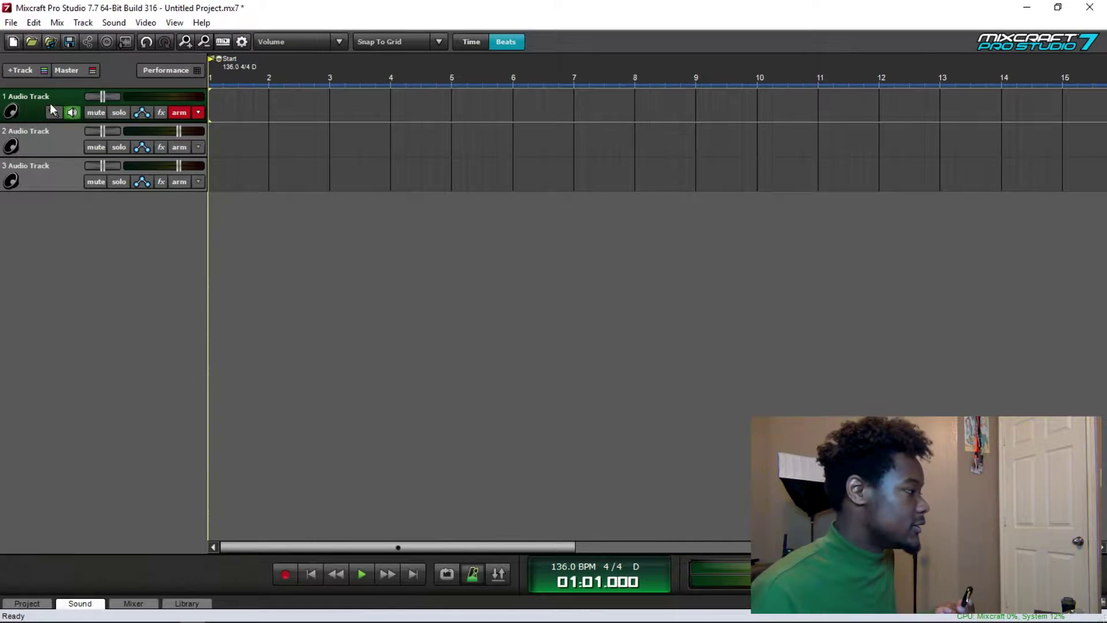
click(180, 114)
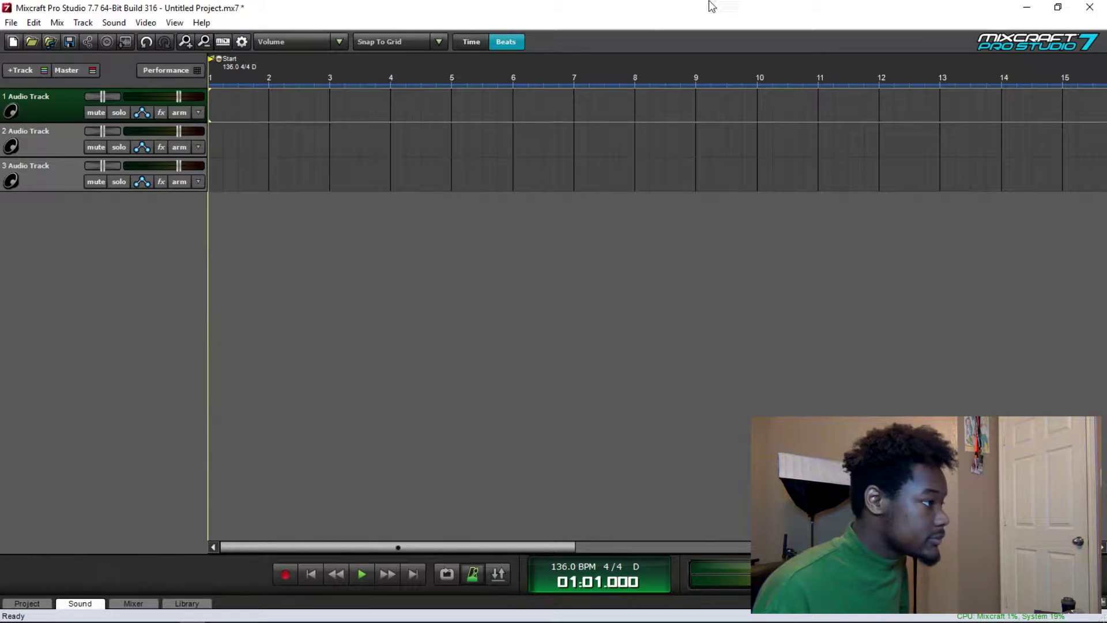
click(1090, 7)
- Discard Mixcraft's unsaved changes and open Pro Tools' Playback Engine settings from the Setup menu
click(549, 344)
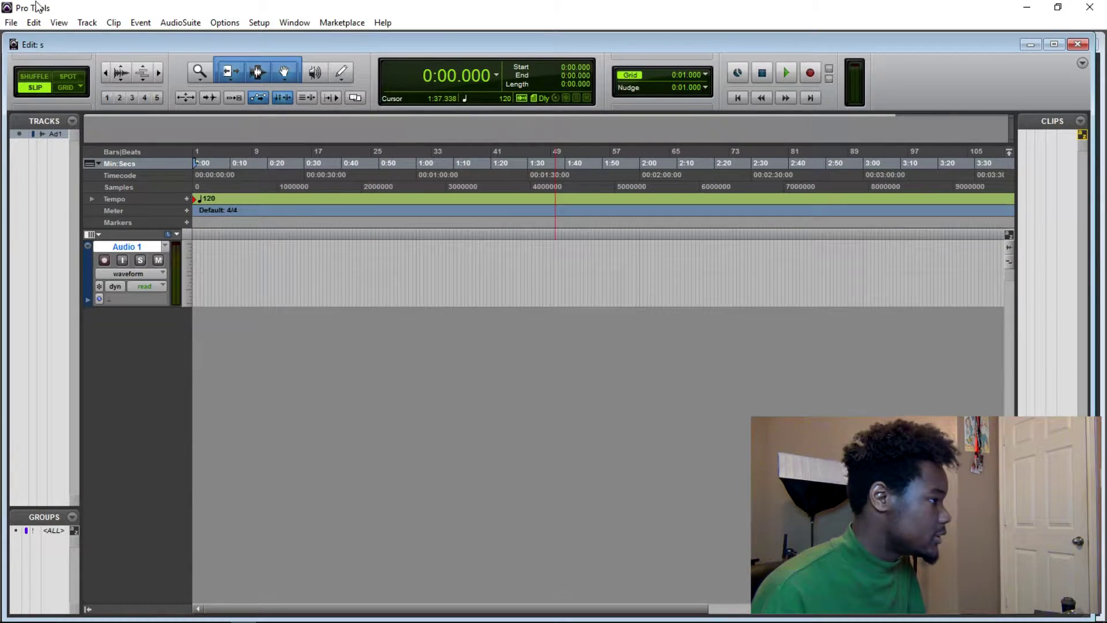
click(257, 23)
mouse_move(299, 30)
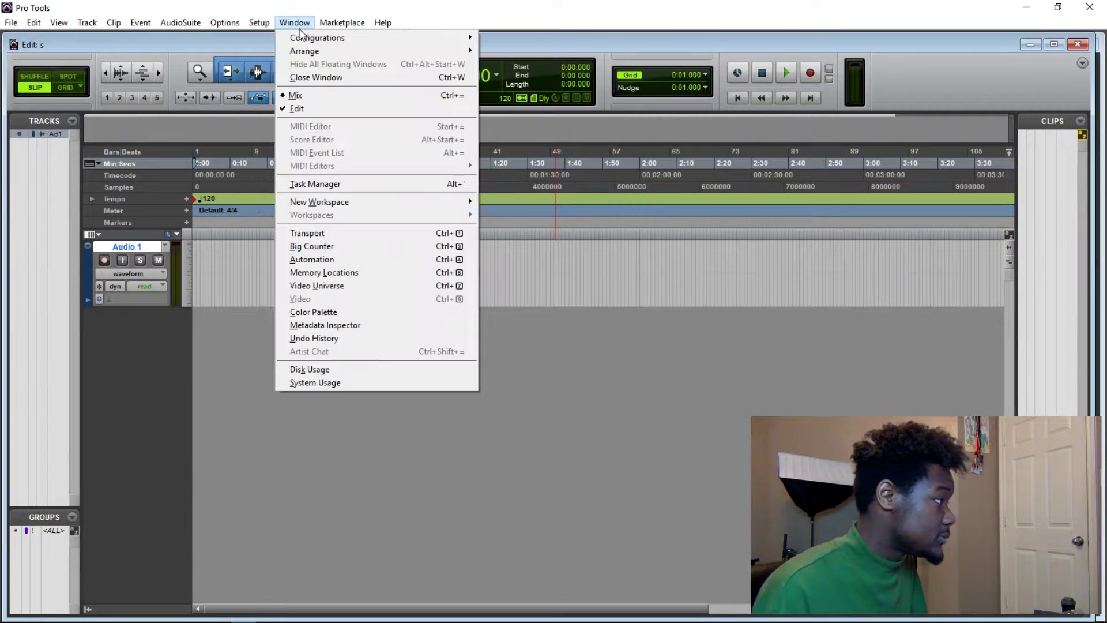
mouse_move(259, 23)
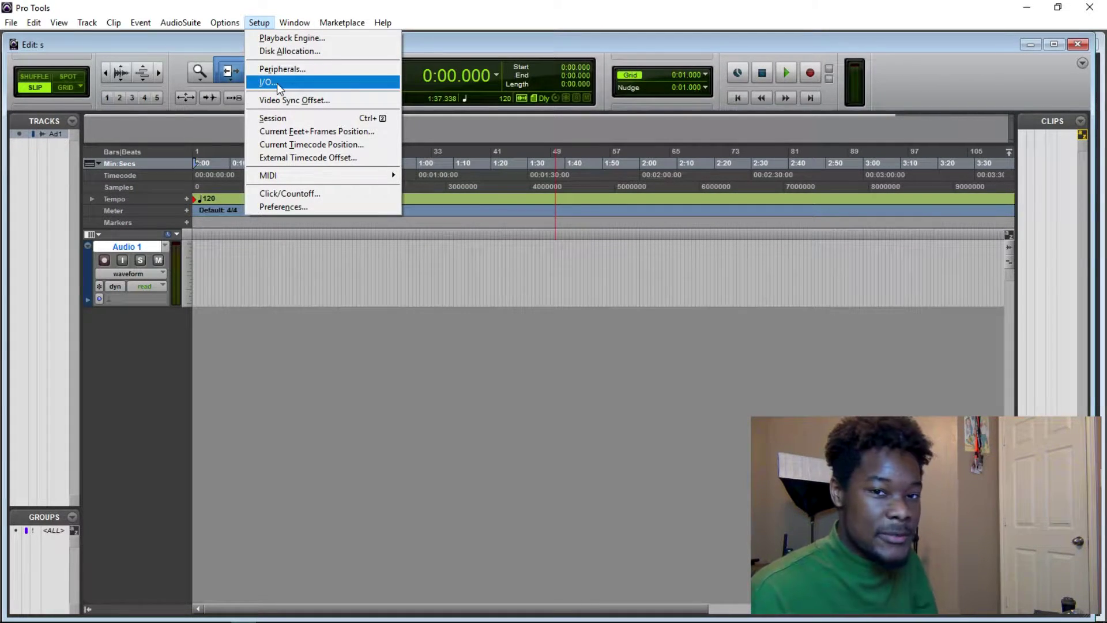
click(296, 44)
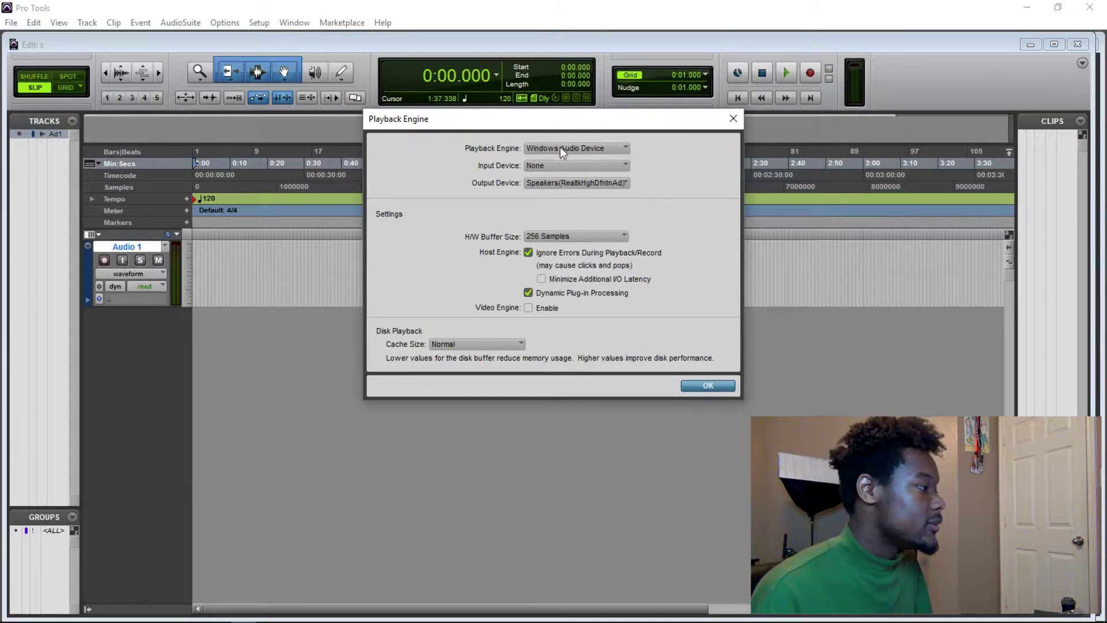
- Set the Playback Engine to US-1200, save and close the session, and accept the buffer-size warning
click(542, 148)
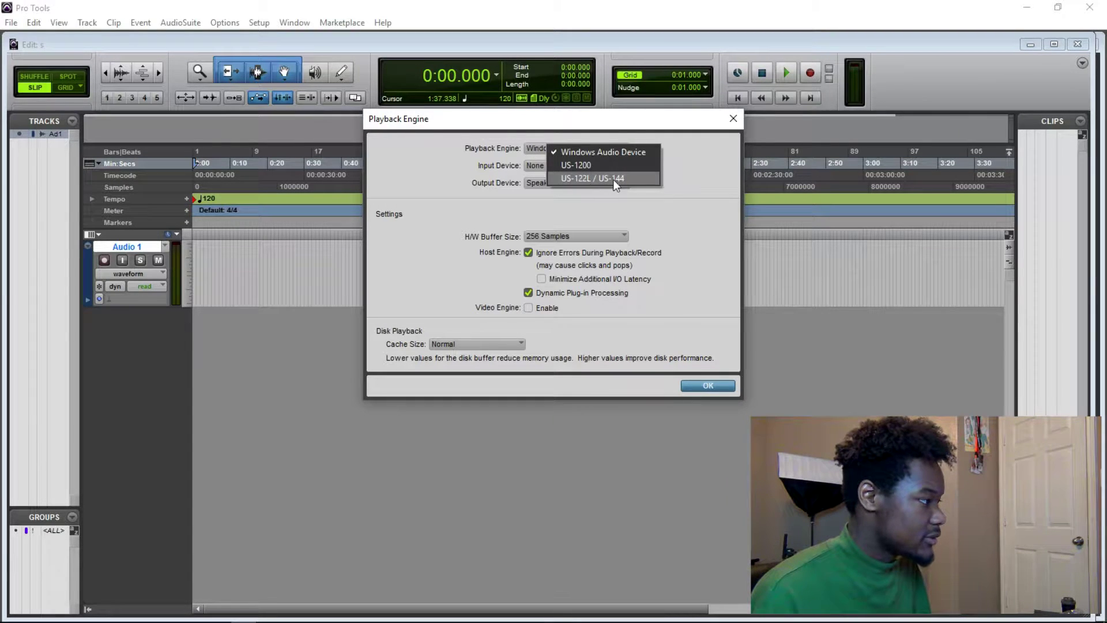
click(585, 164)
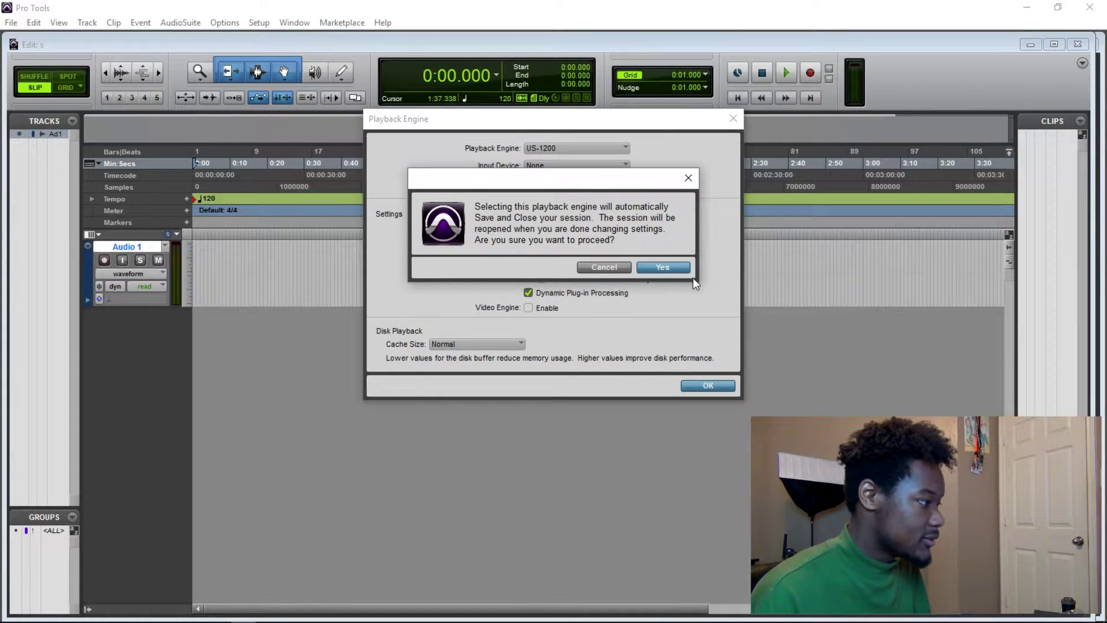
click(680, 268)
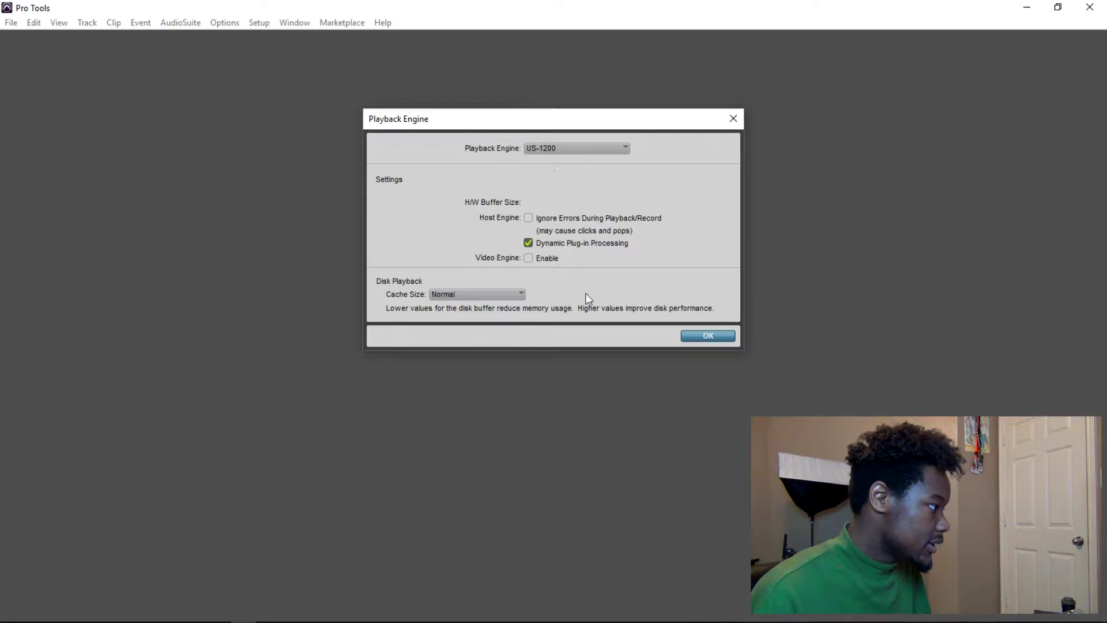
click(709, 338)
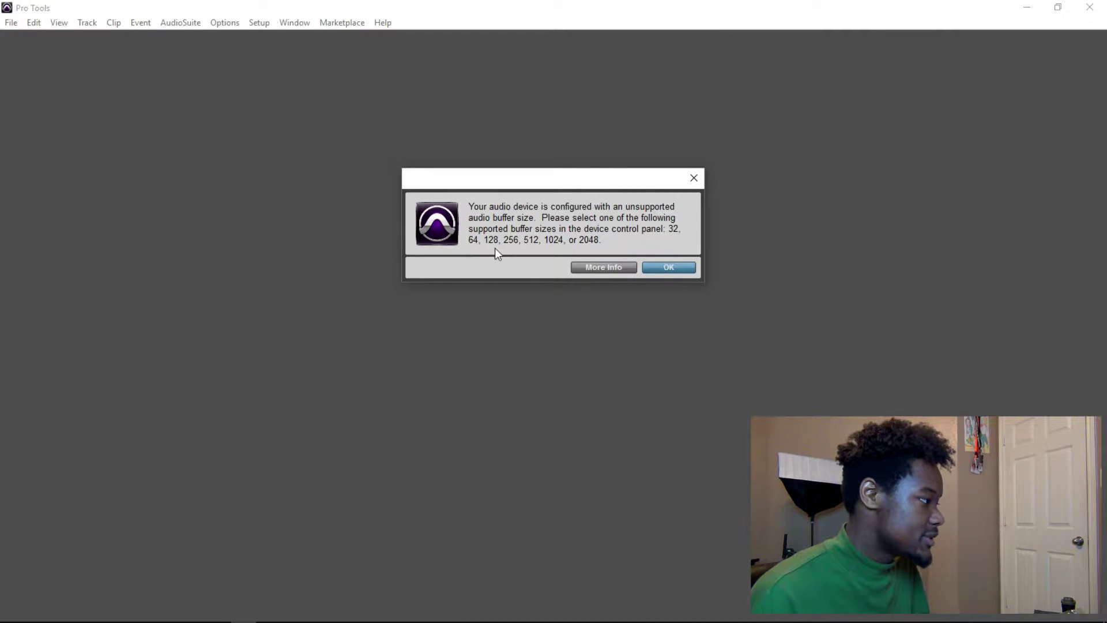
click(658, 268)
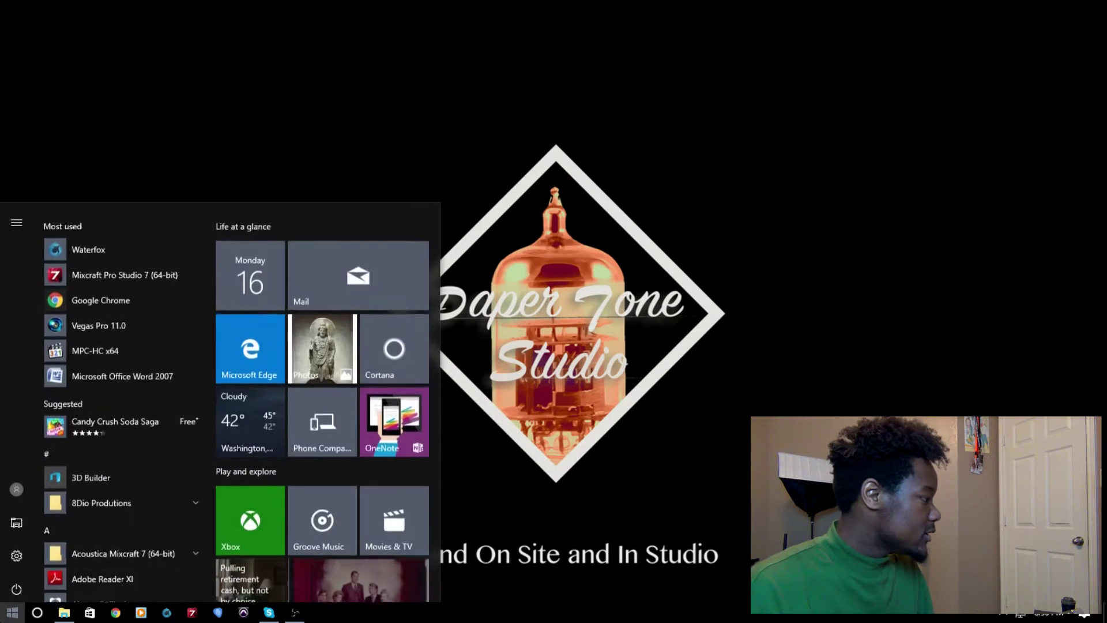
- Search Windows for 'us-12' and launch the US-1200 Control Panel
click(41, 611)
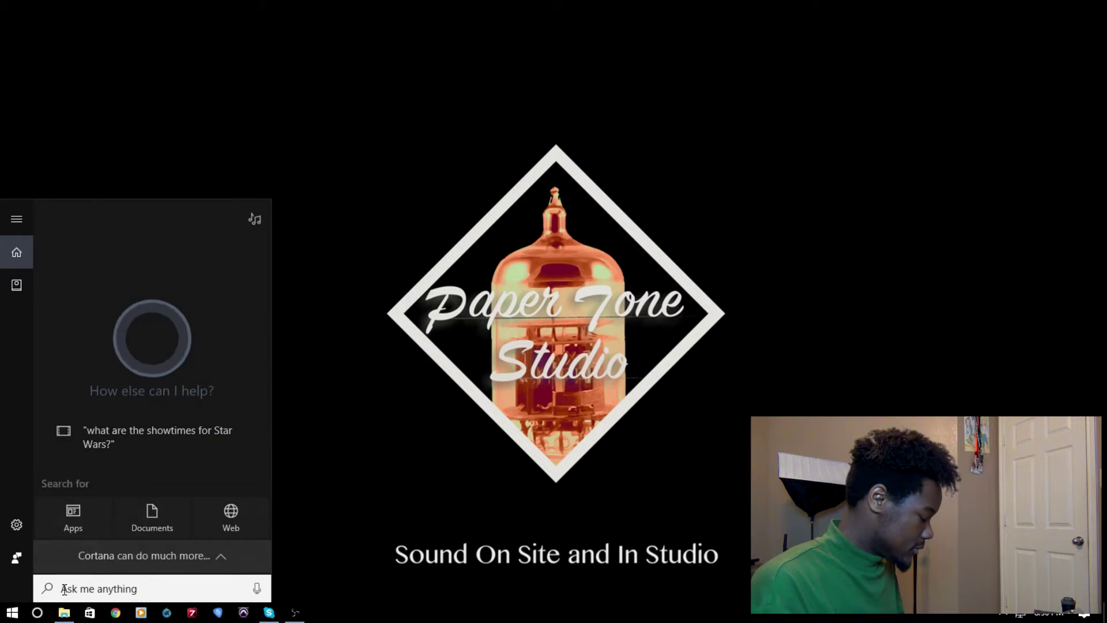
text(us)
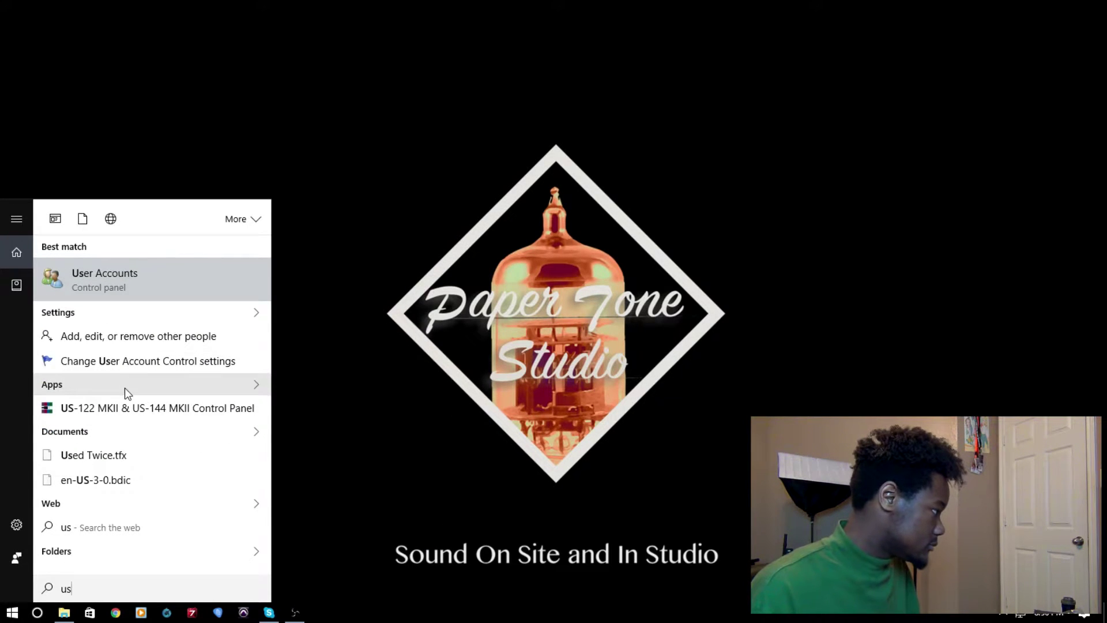
text(-)
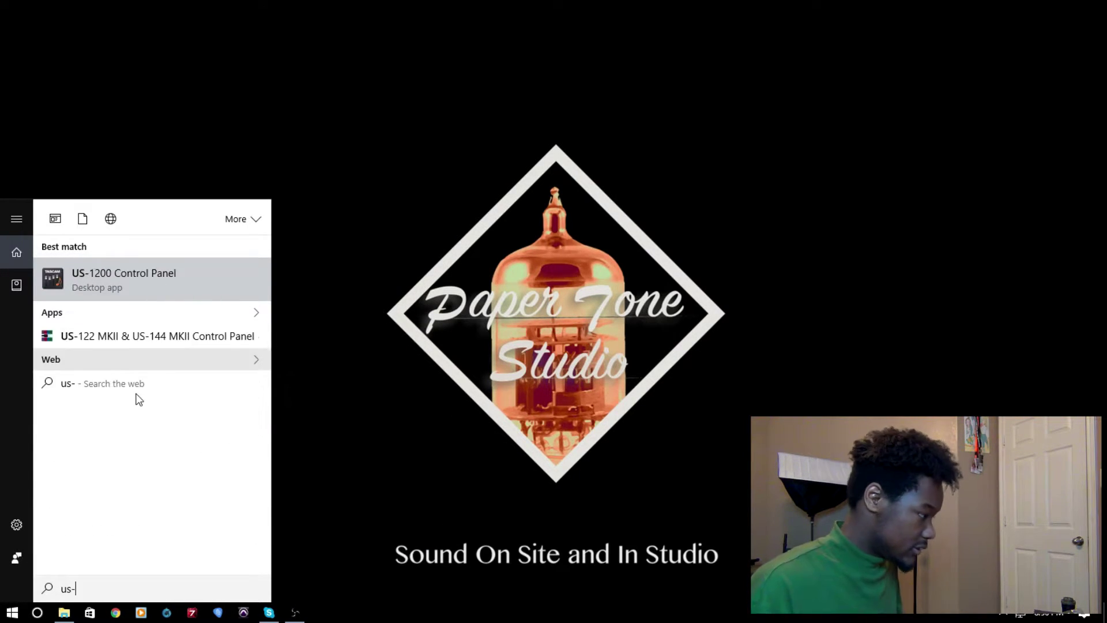
text(12)
click(109, 291)
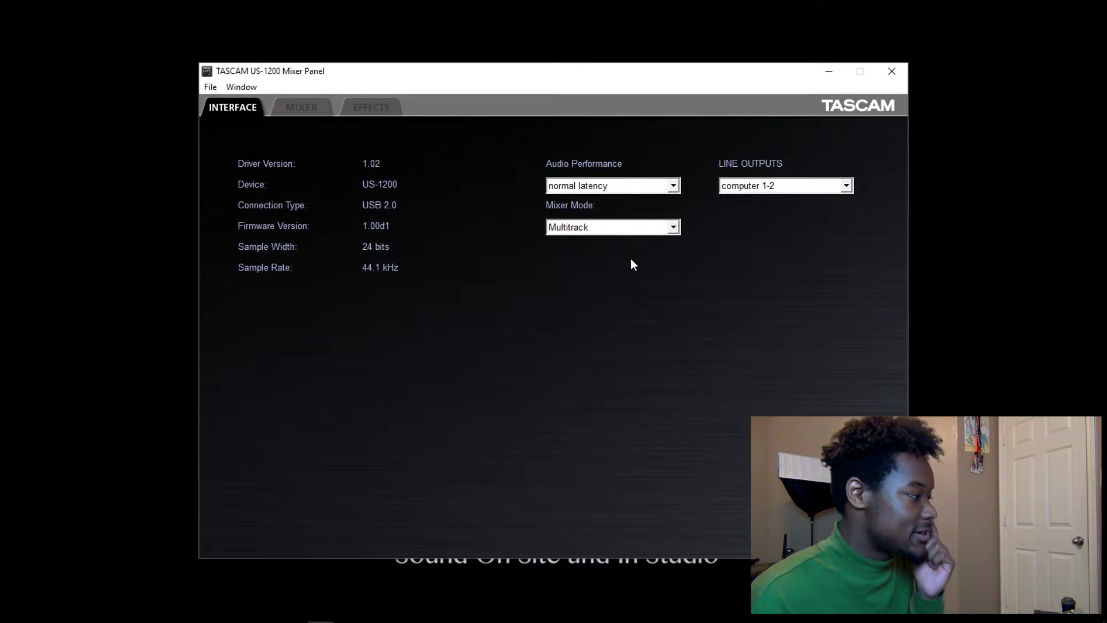
- Look over the MIXER and EFFECTS pages, then return to the INTERFACE page
click(299, 108)
click(375, 107)
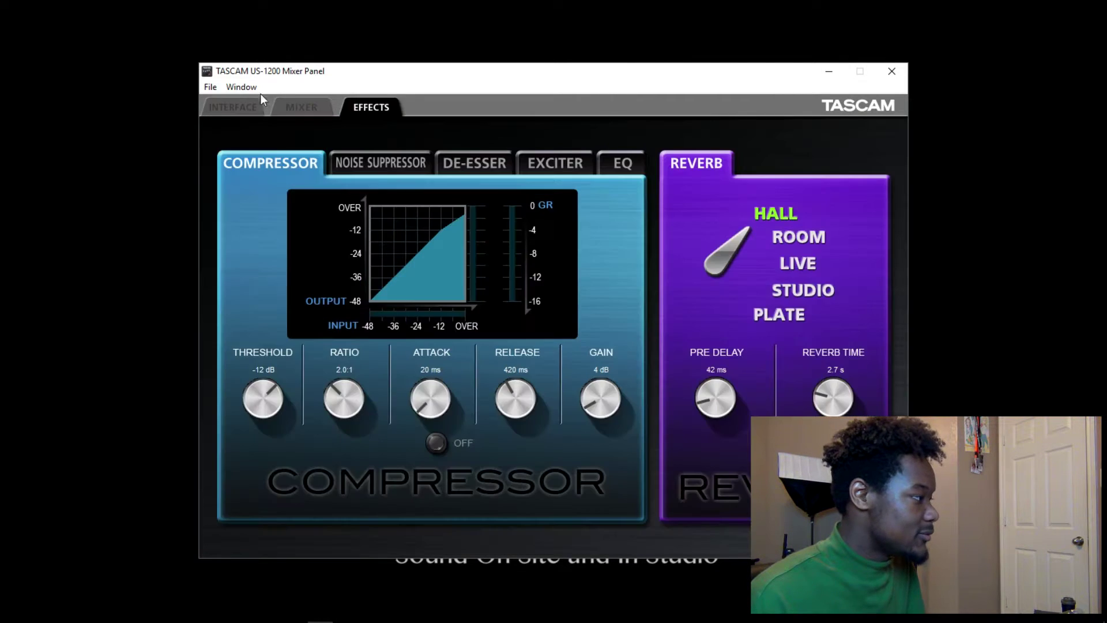
click(254, 109)
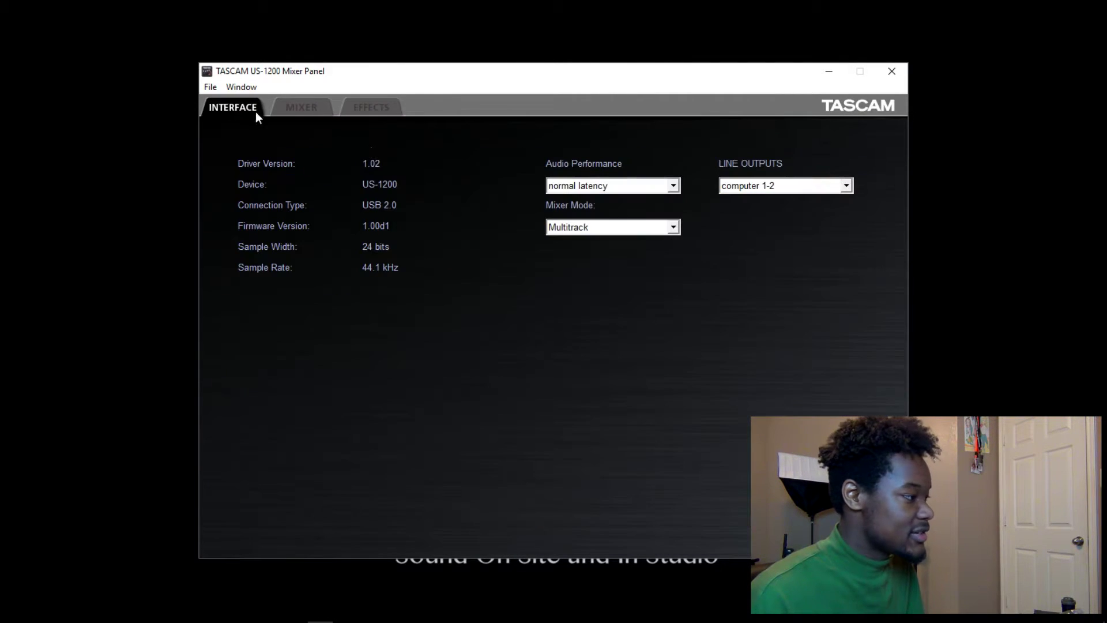
- Set Audio Performance to low latency and close the TASCAM mixer panel
click(673, 187)
click(568, 234)
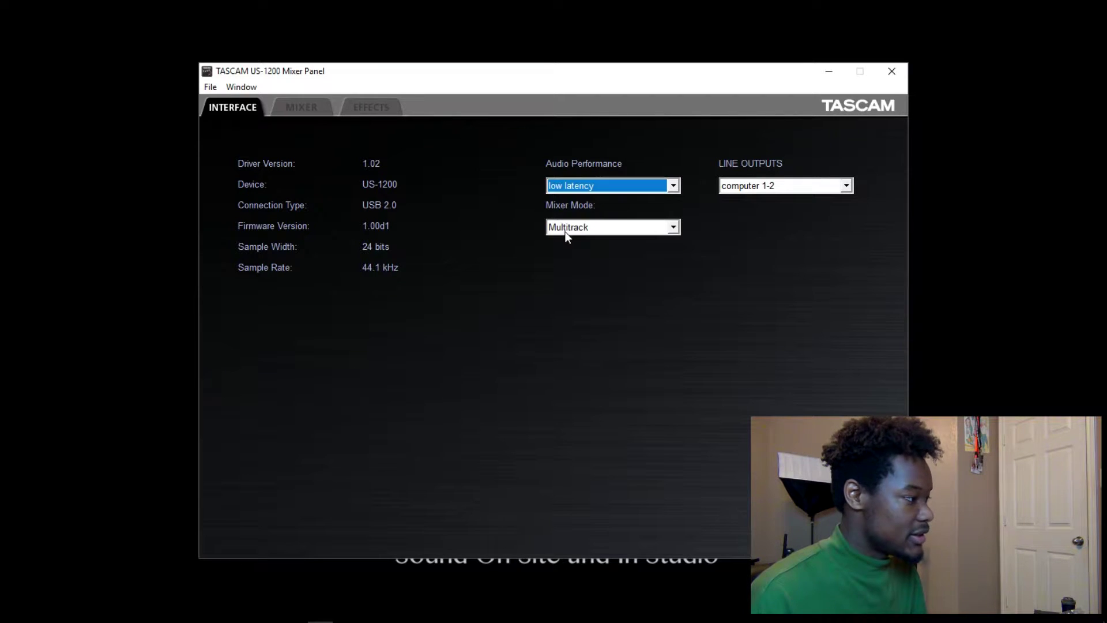
click(673, 186)
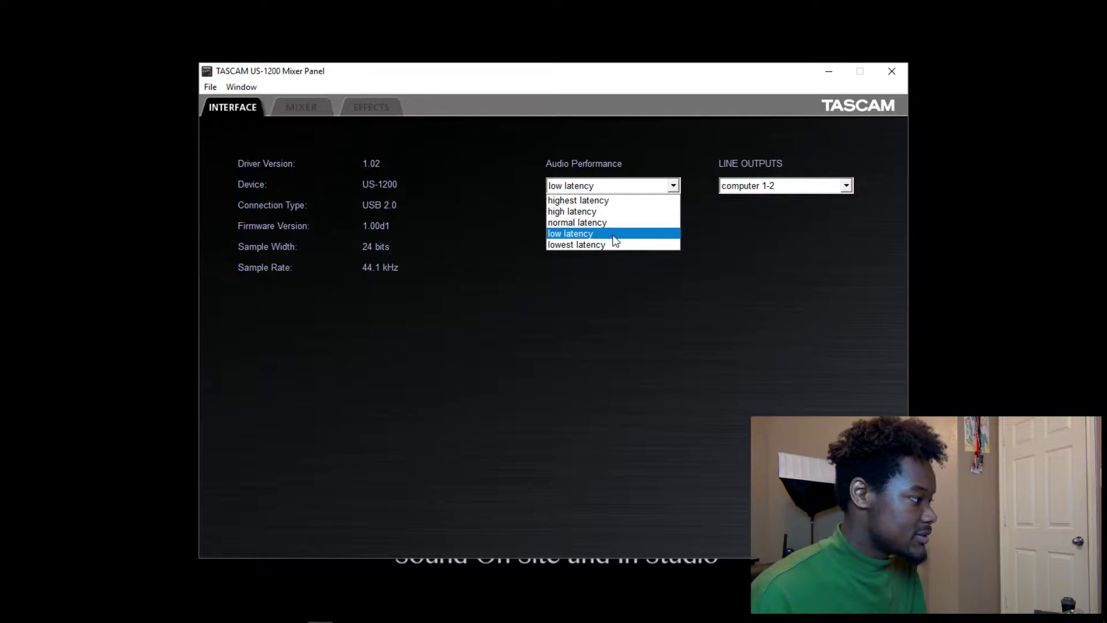
click(615, 236)
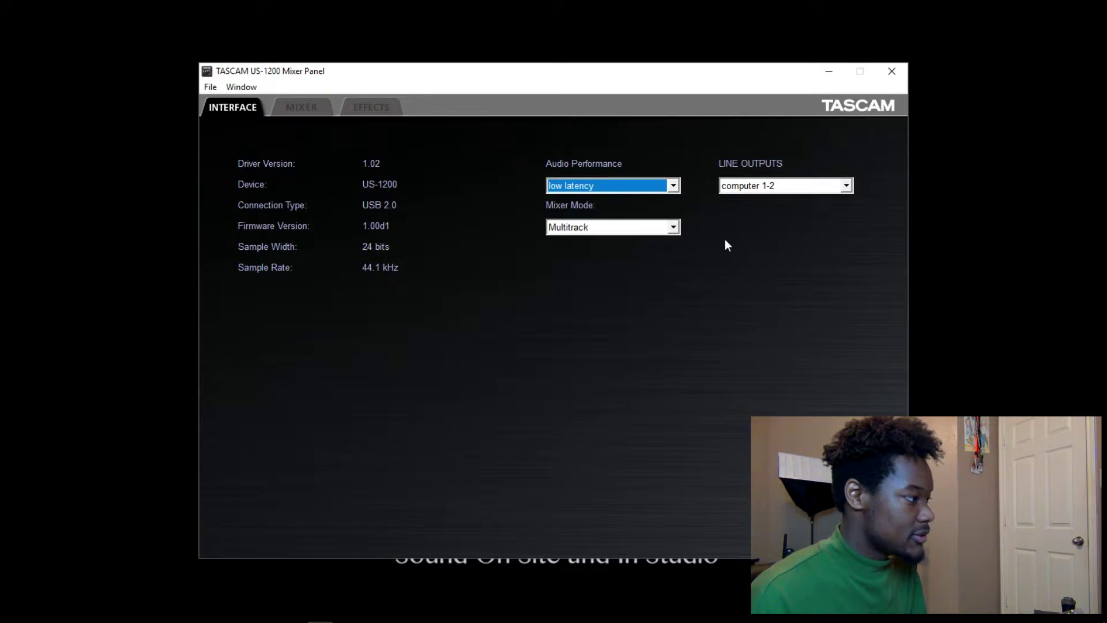
click(891, 77)
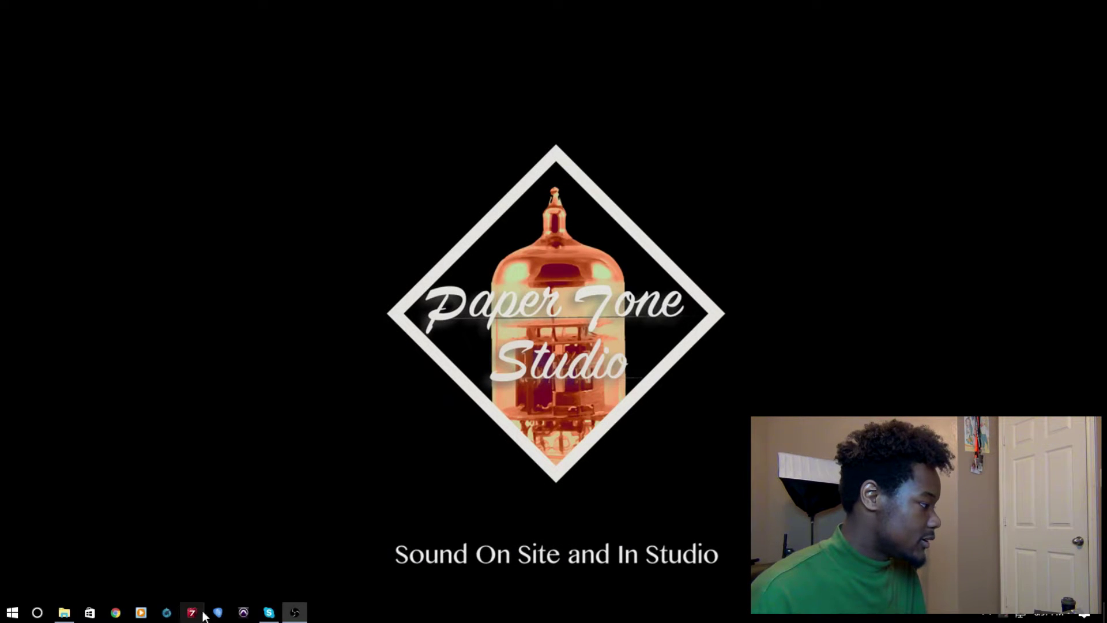
- Launch Pro Tools and open the recent session 's' from the Dashboard
click(244, 612)
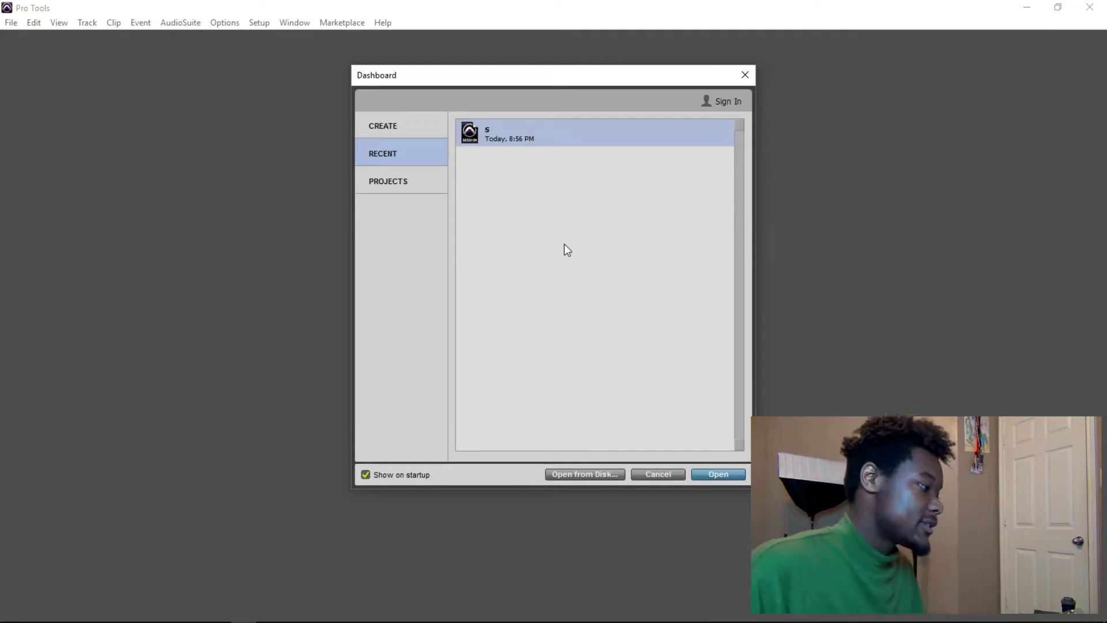
click(720, 475)
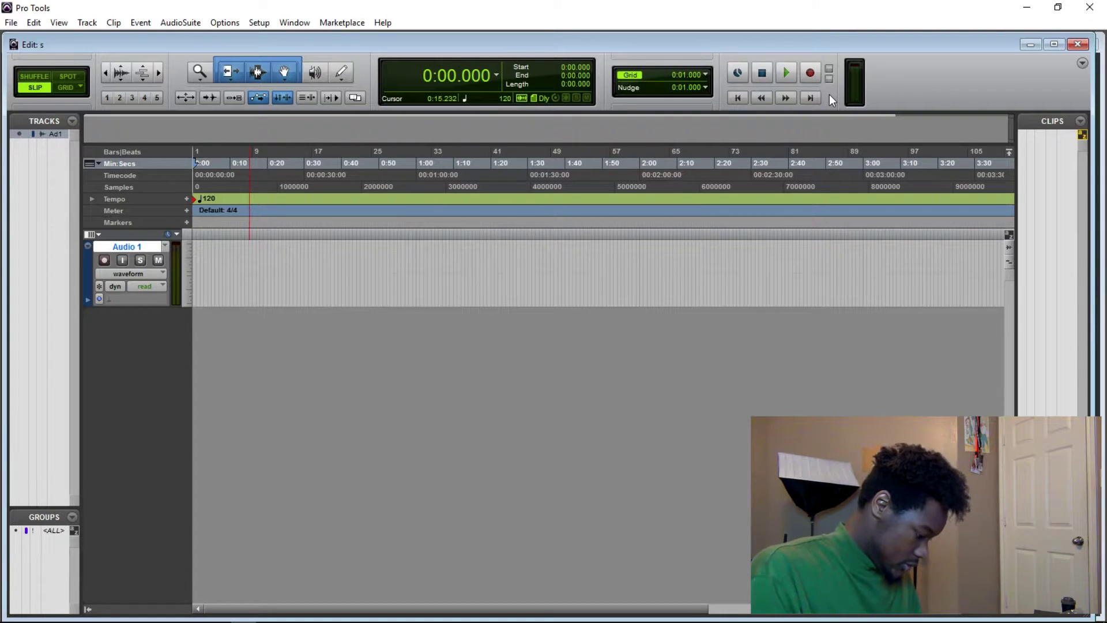
- Toggle to the Mix window with Ctrl+= and bring the Edit window back to front
key(ctrl+equal)
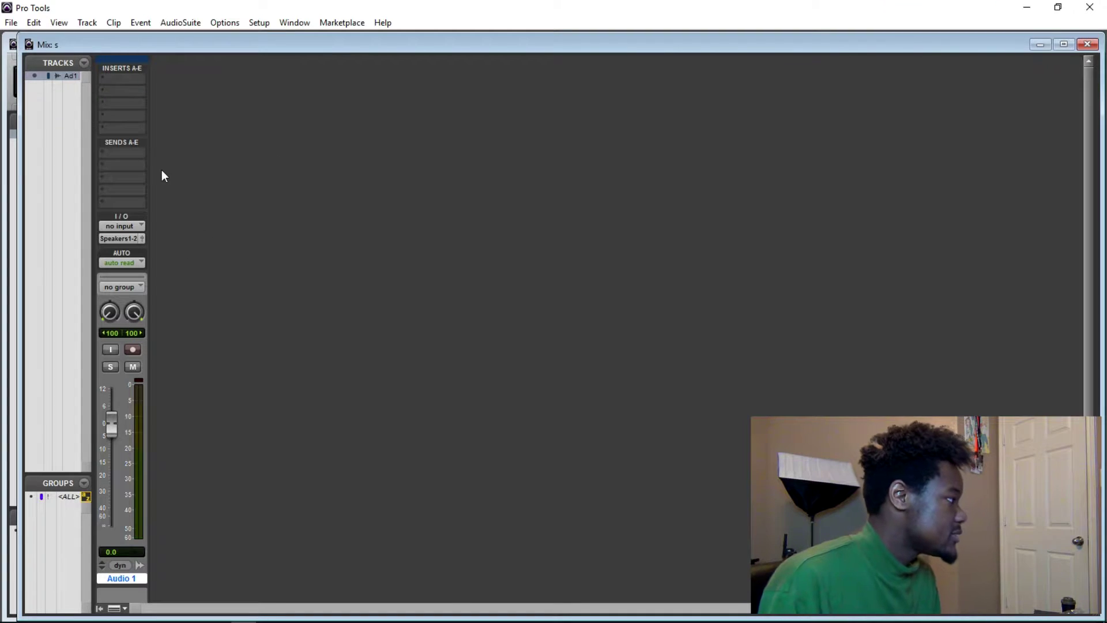
click(12, 56)
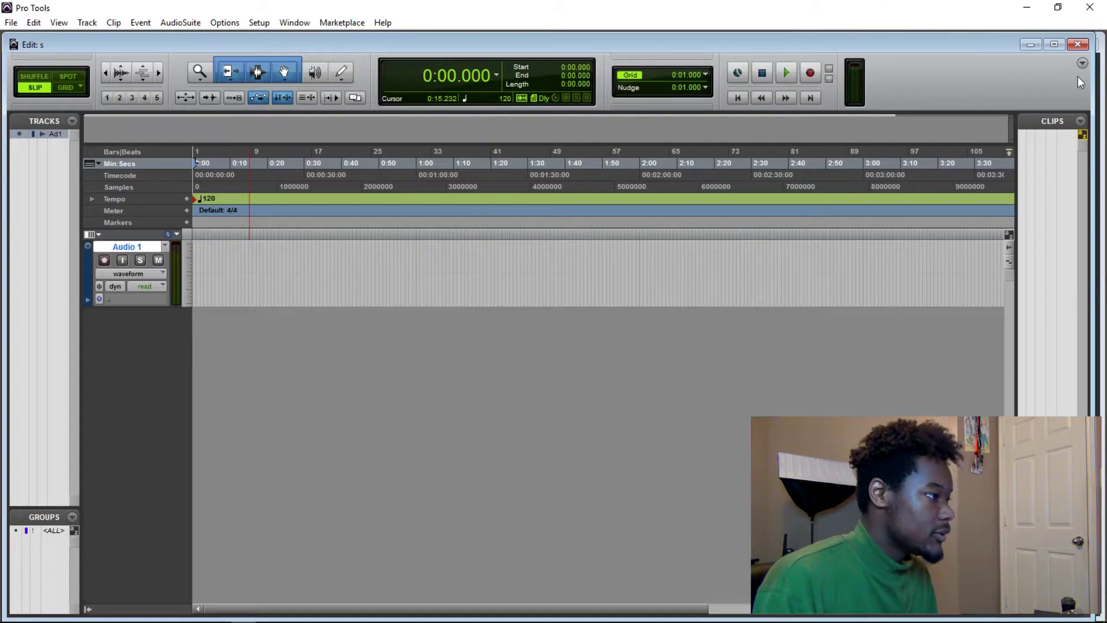
- Open I/O Setup's Input page from the Mix window and expand the ch 1-2 path's mono sub-paths
key(ctrl+equal)
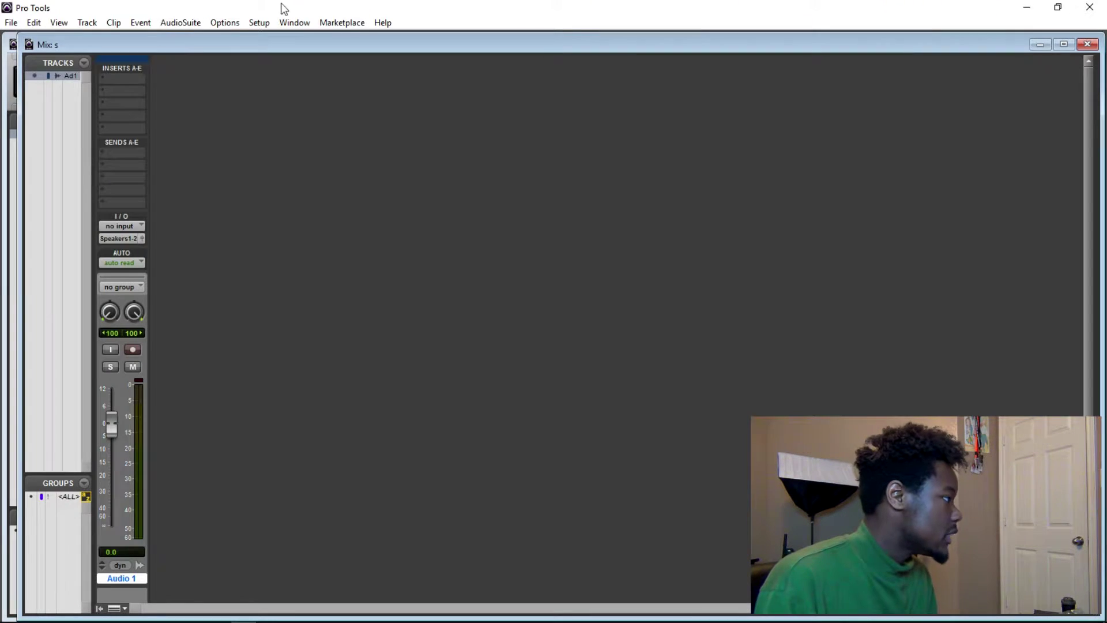
click(257, 26)
click(280, 97)
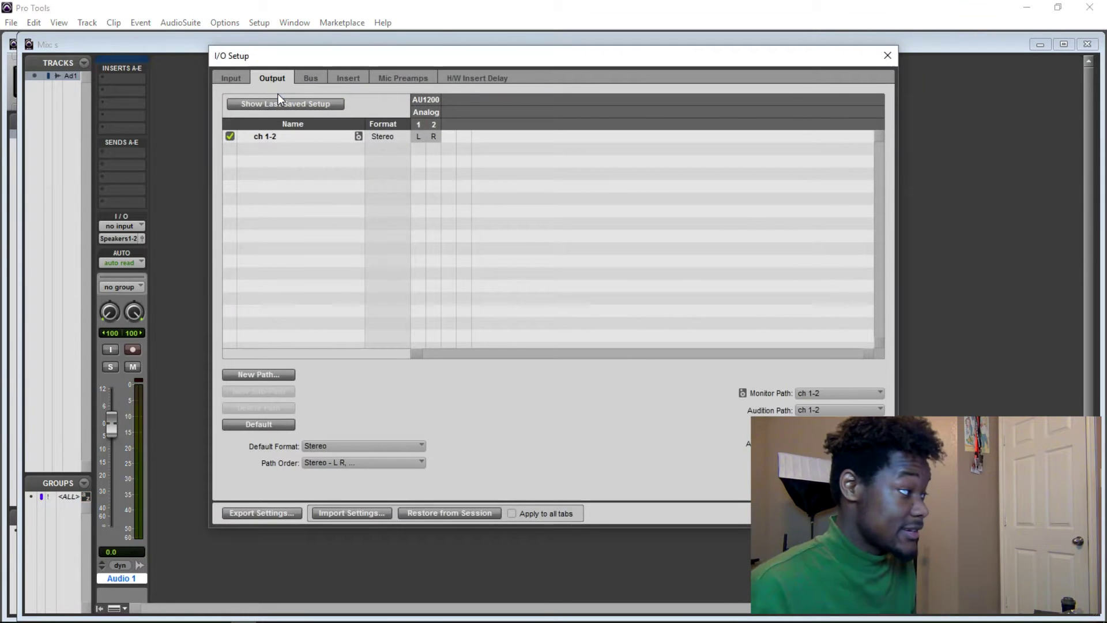
click(237, 80)
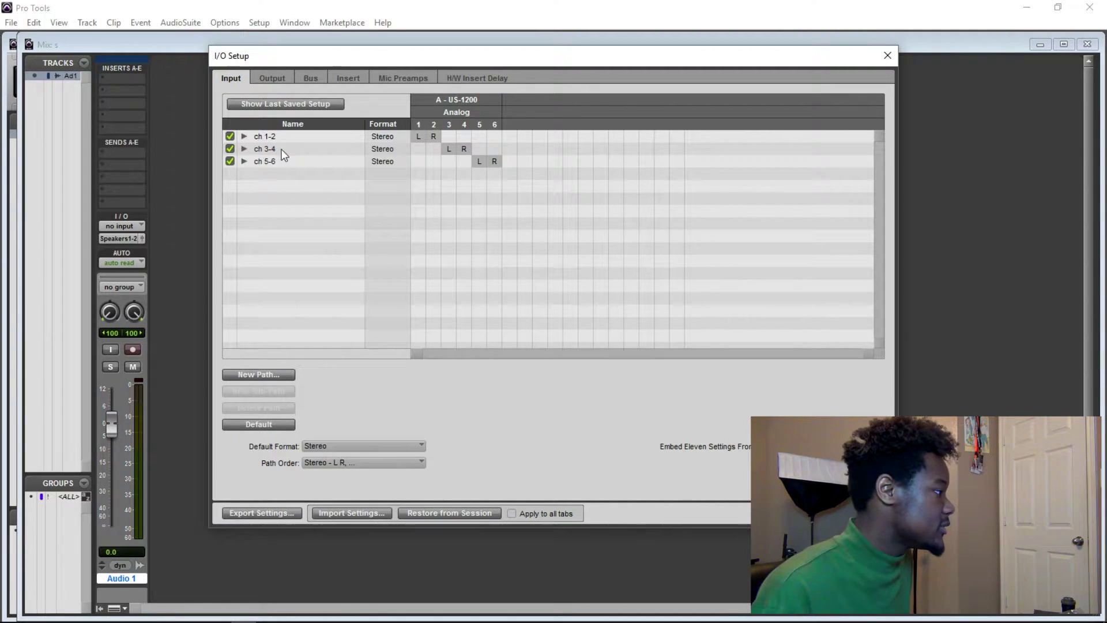
click(244, 137)
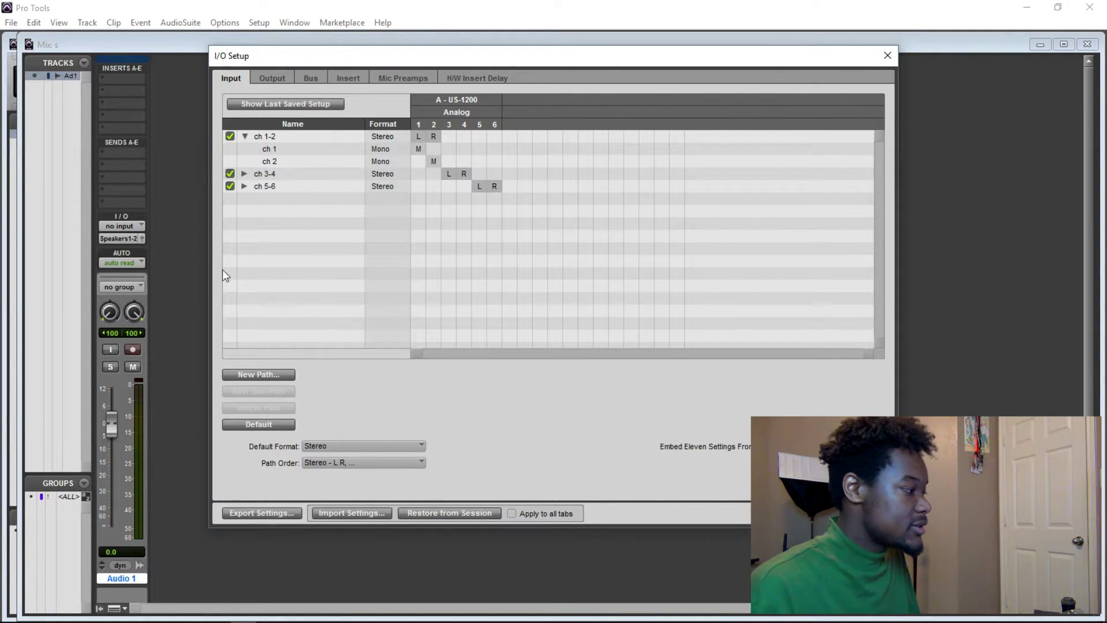
- Start a new Mono input path, review its format choices, and cancel it
click(259, 375)
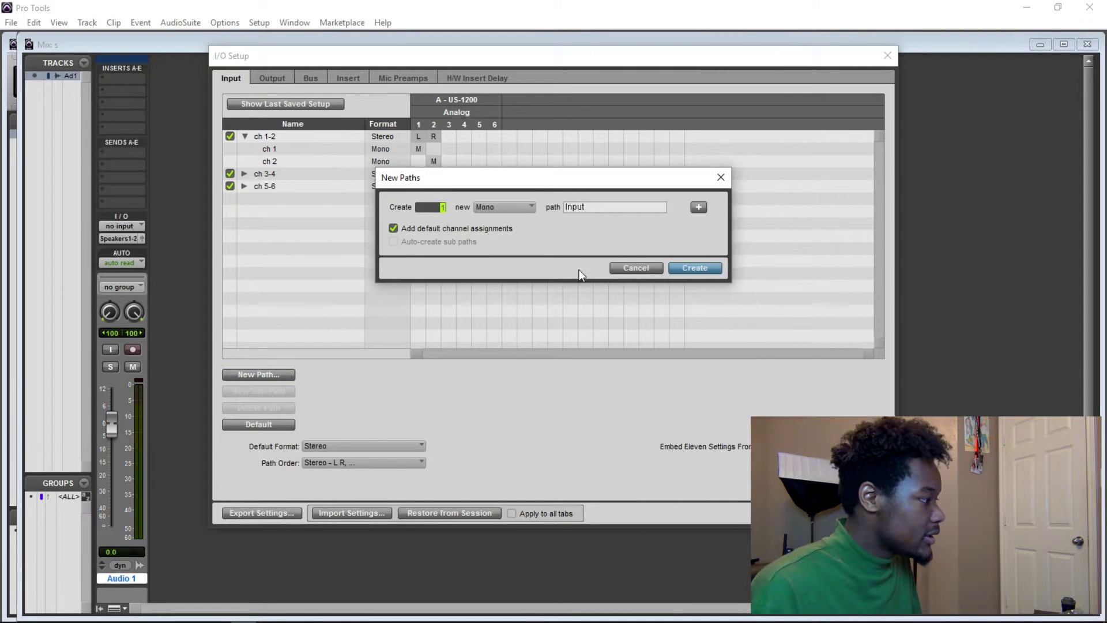
click(514, 212)
click(598, 209)
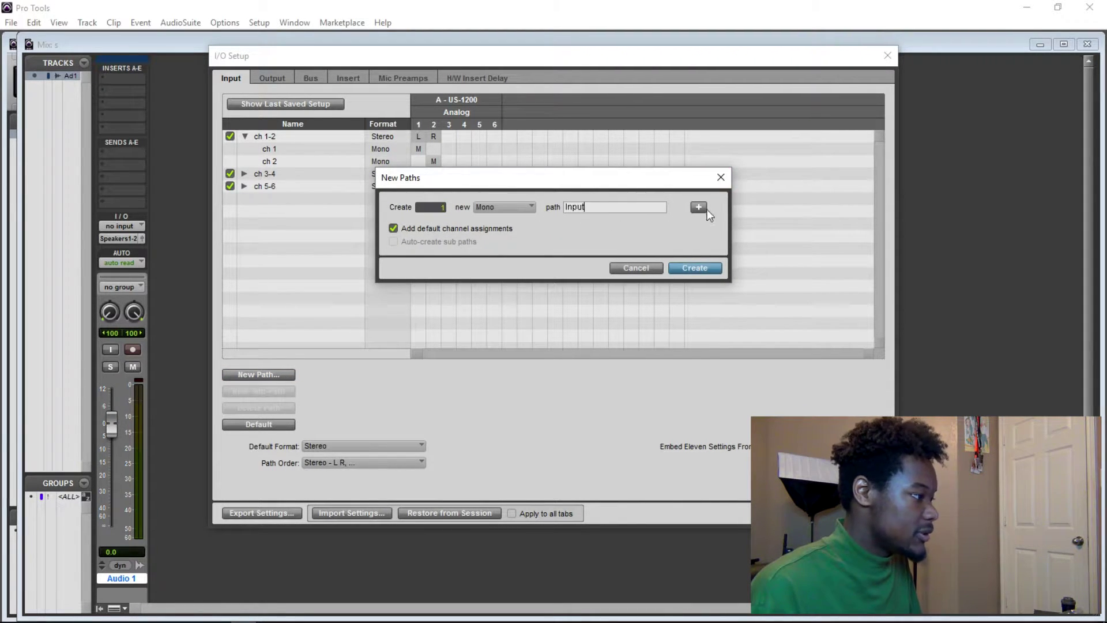
click(723, 180)
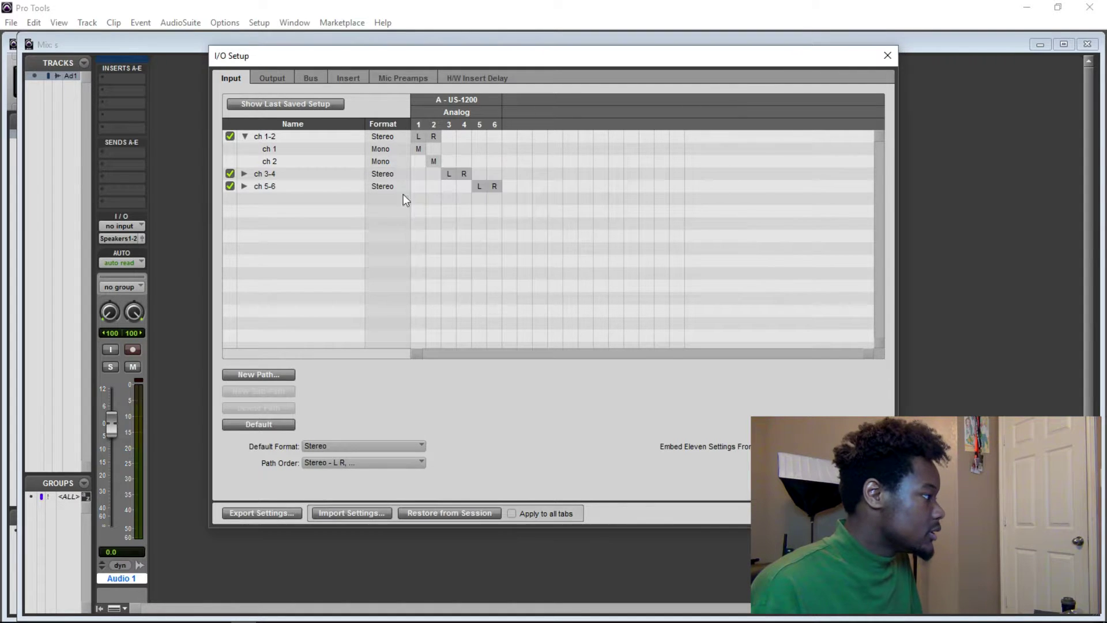
- Check ch 1 and ch 2 stay Mono, glance at the output paths, and collapse ch 1-2
click(373, 154)
click(354, 231)
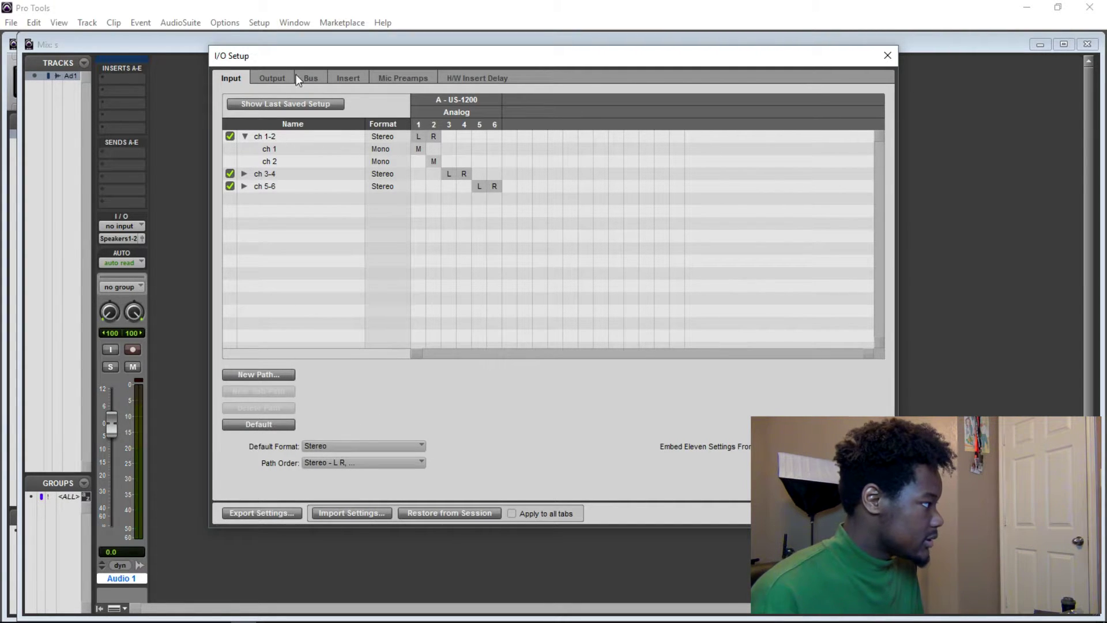
click(281, 77)
click(234, 78)
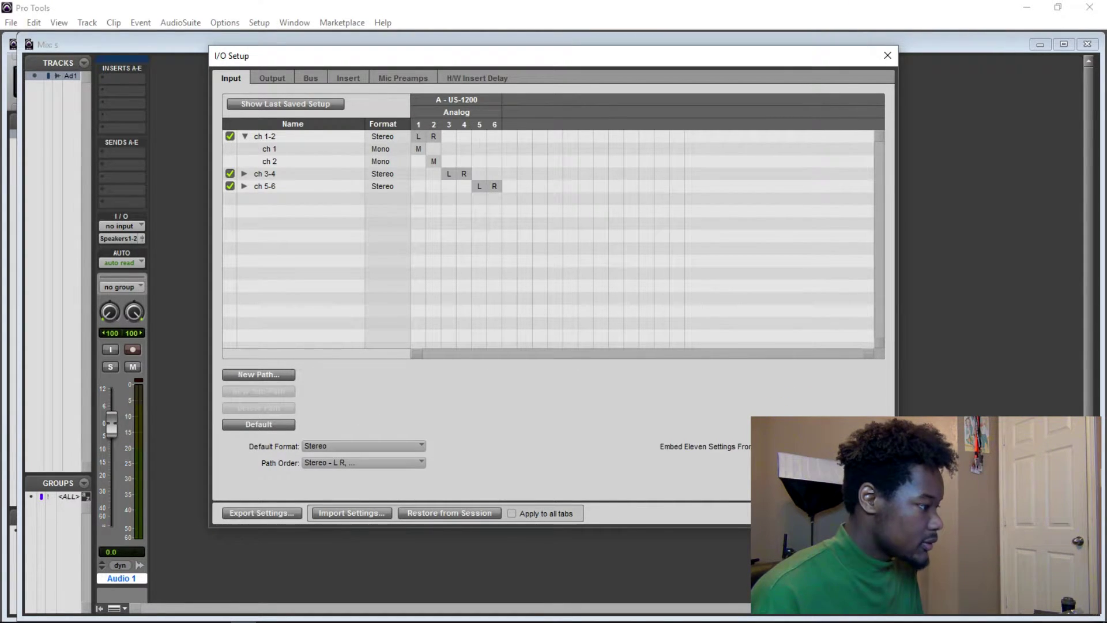
click(245, 137)
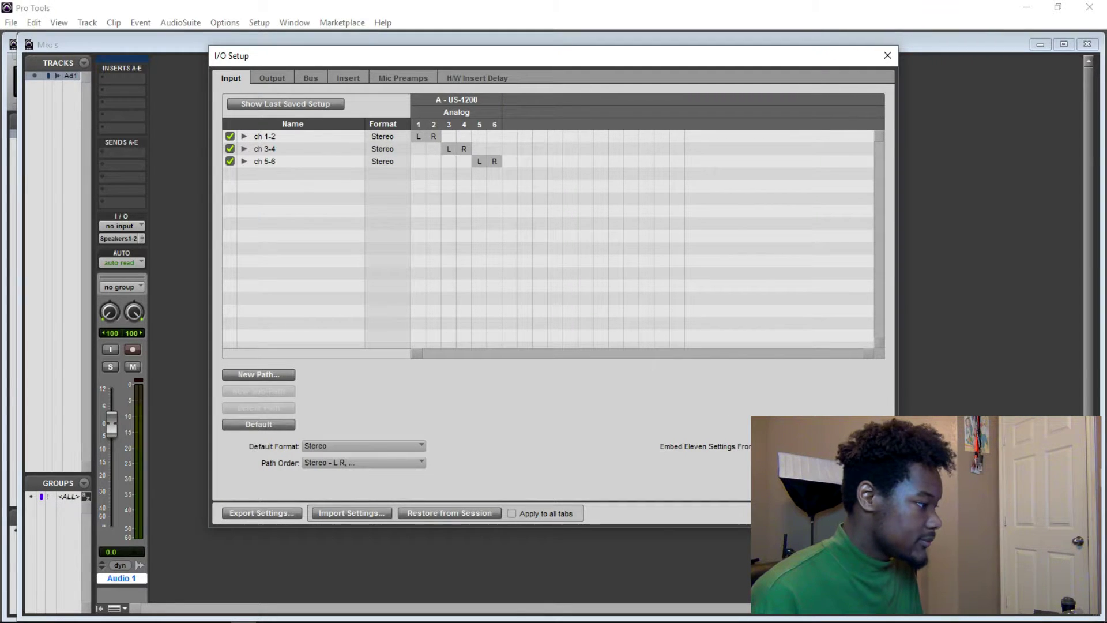
- Close the I/O configuration and route Audio 1's input from interface channels 5-6
key(Return)
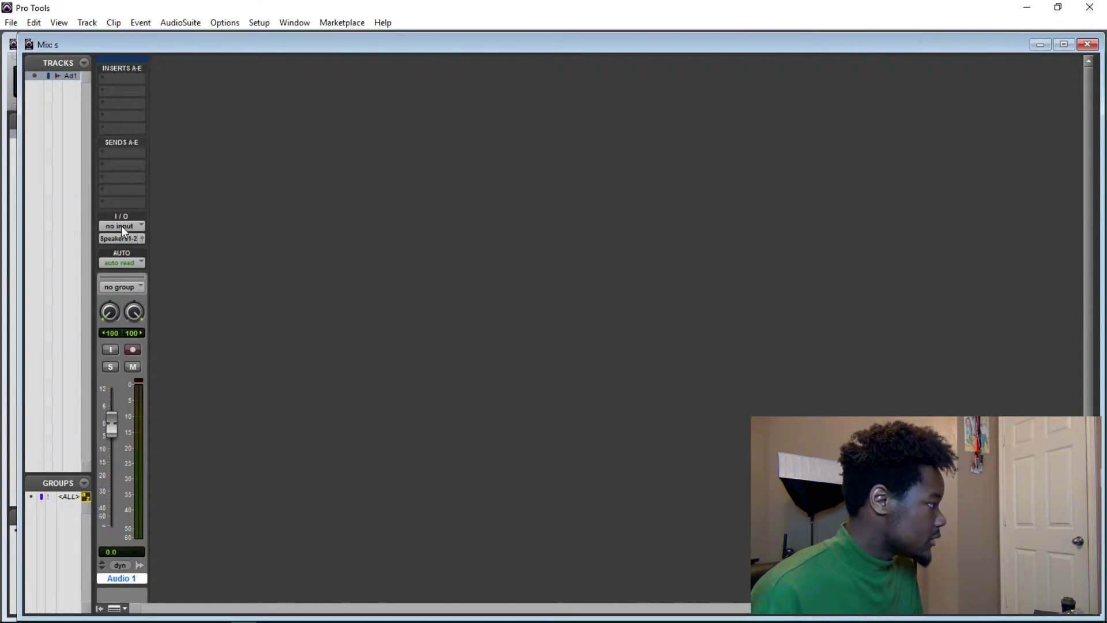
click(136, 227)
mouse_move(168, 253)
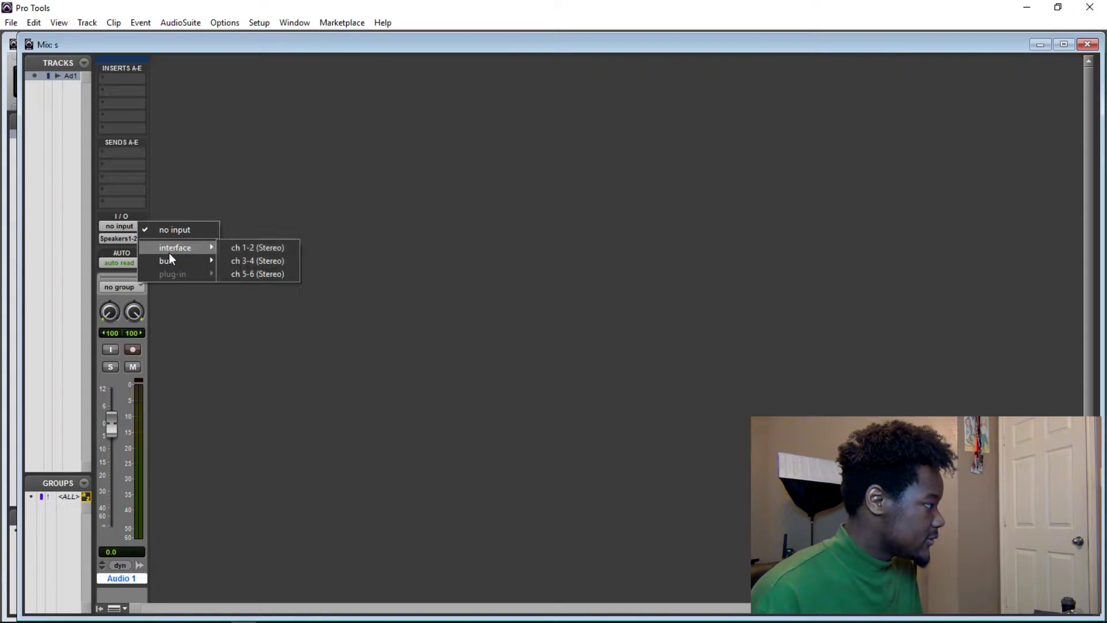
click(263, 273)
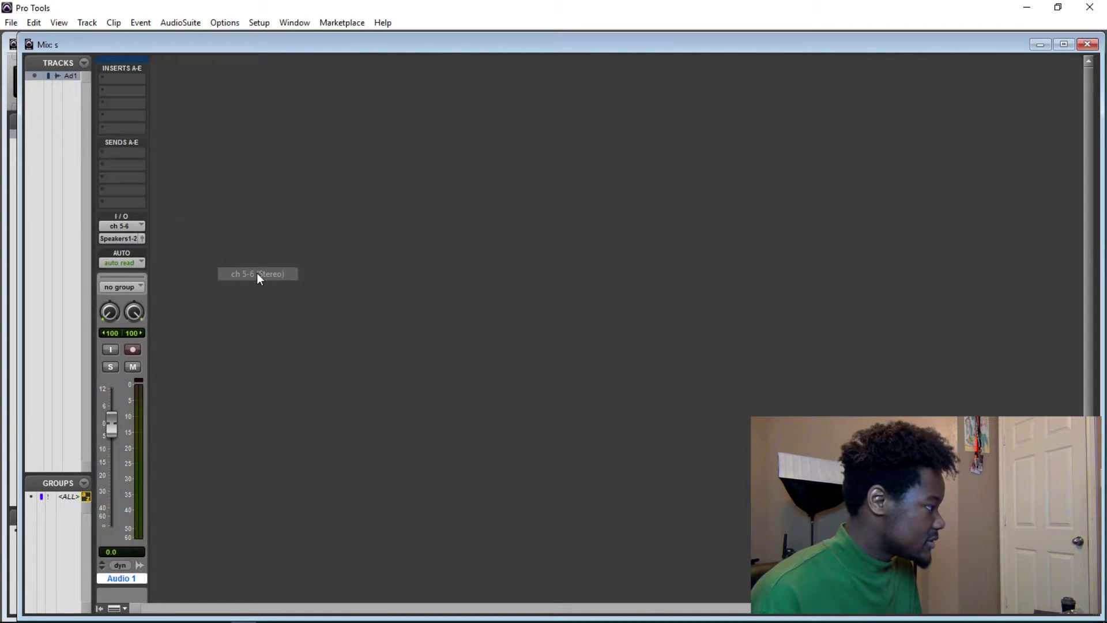
- Open and close Audio 1's output window, then bring the Edit window to the front
click(141, 239)
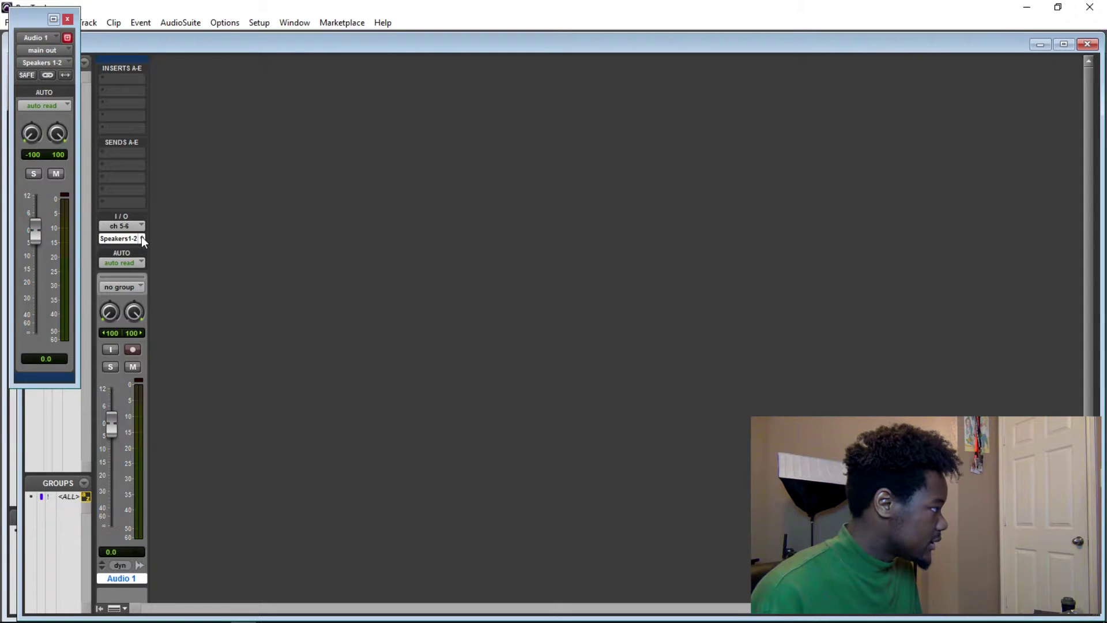
click(142, 239)
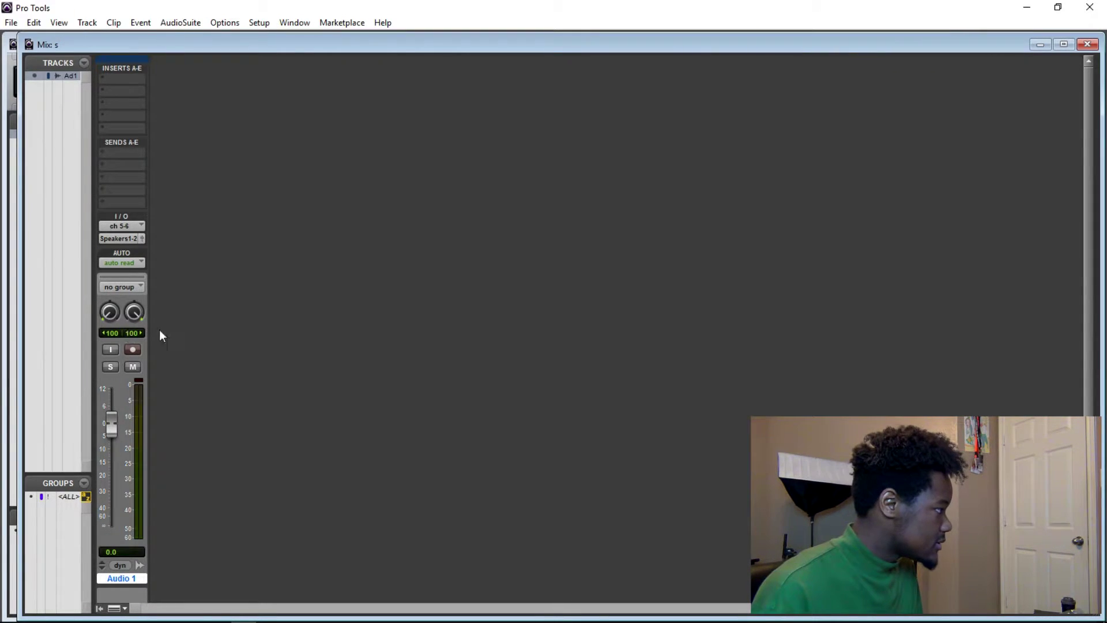
click(12, 45)
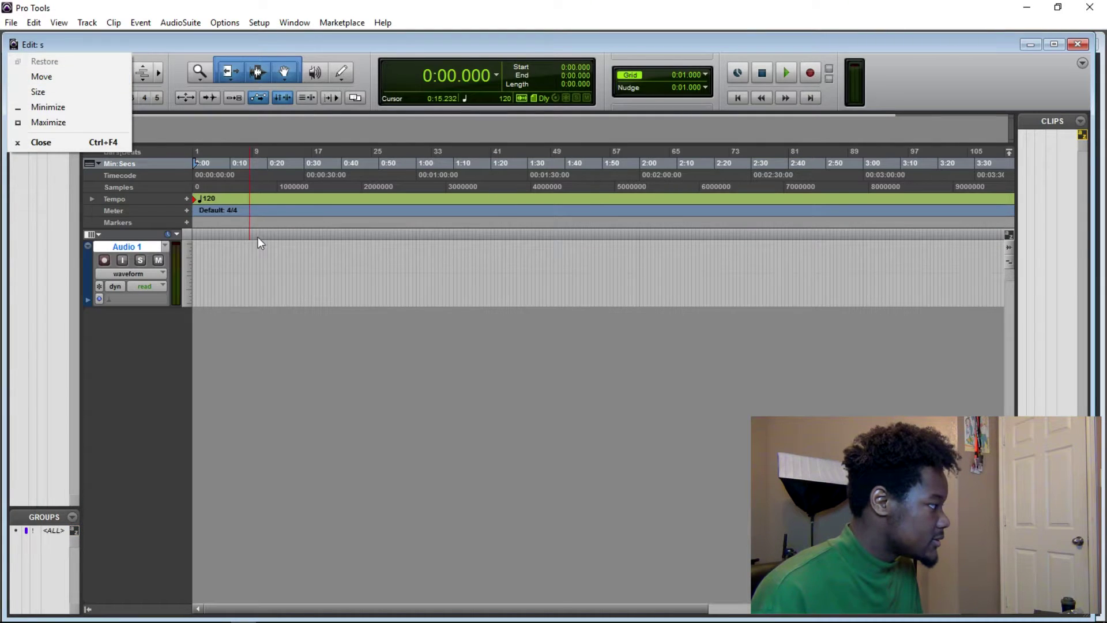
- Turn on Audio 1's input monitoring, return the playhead to the start, and arm the transport
click(252, 280)
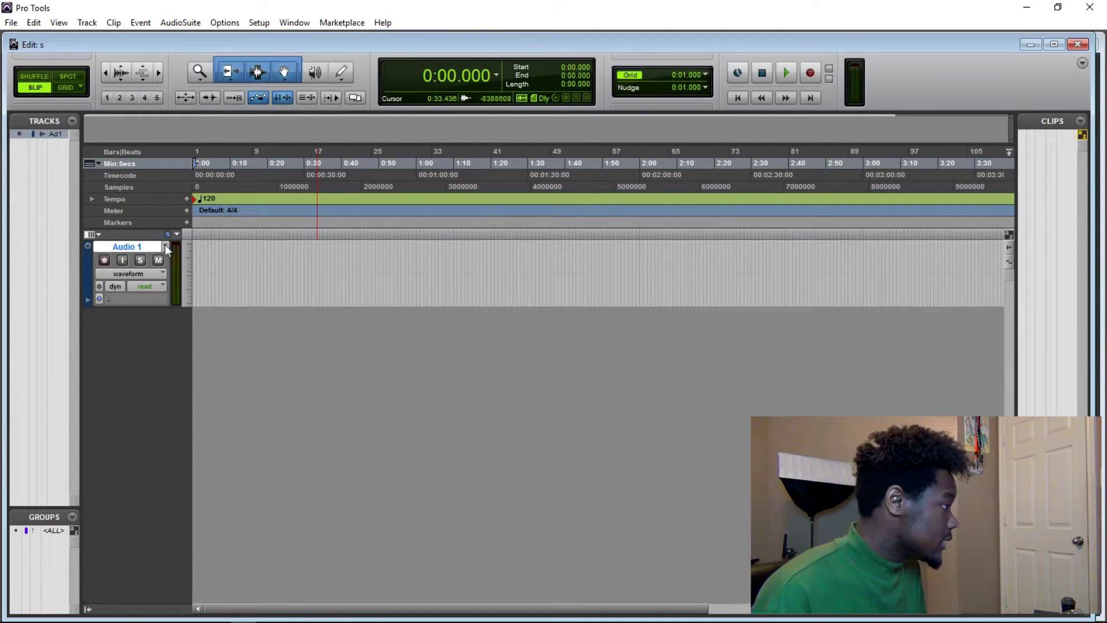
click(123, 258)
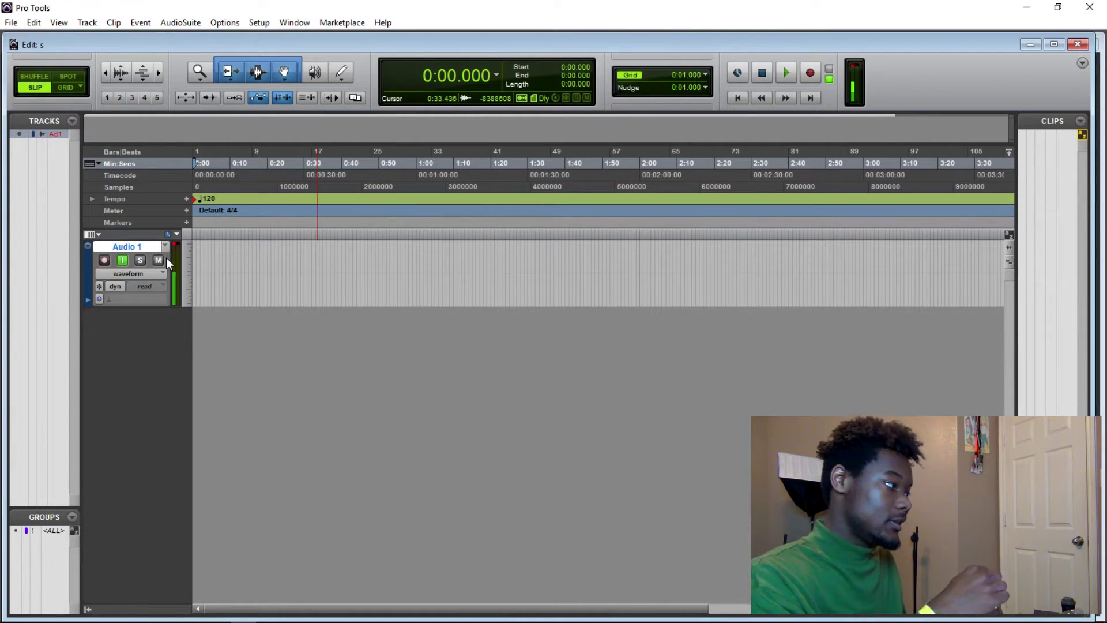
key(Return)
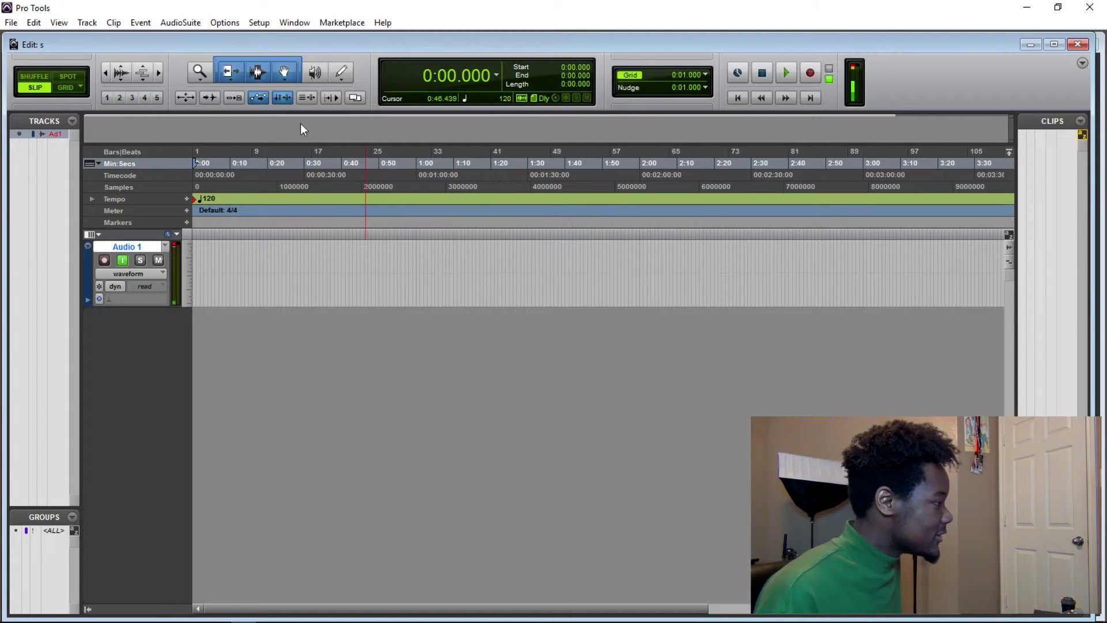
key(ctrl+space)
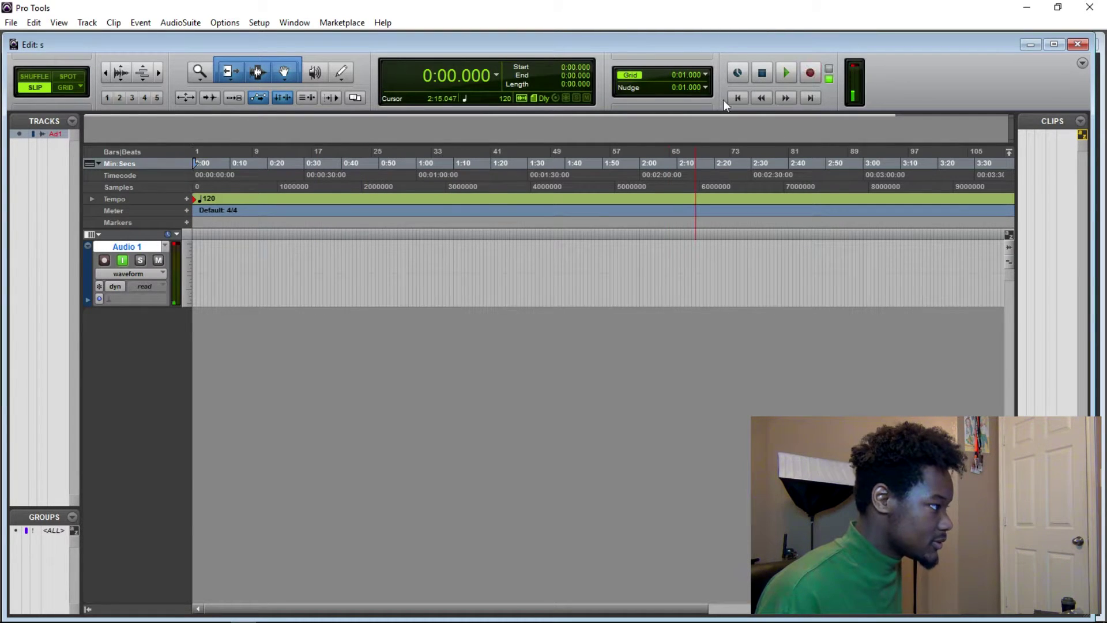
- Record-enable Audio 1 and record a roughly 13-second test clip, Audio 1_01
click(103, 260)
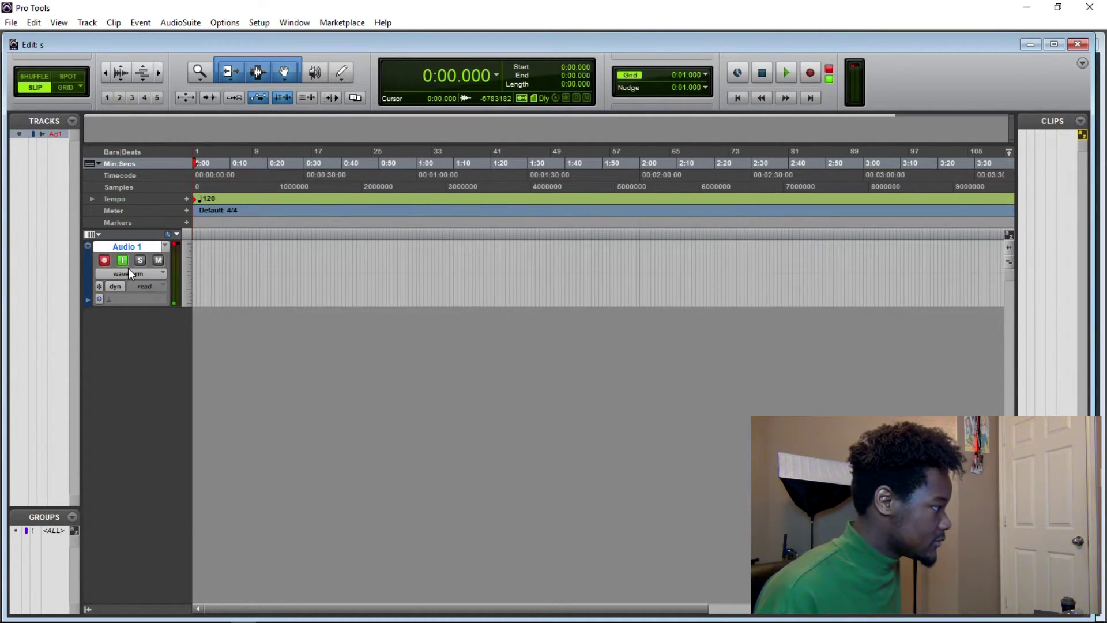
click(792, 74)
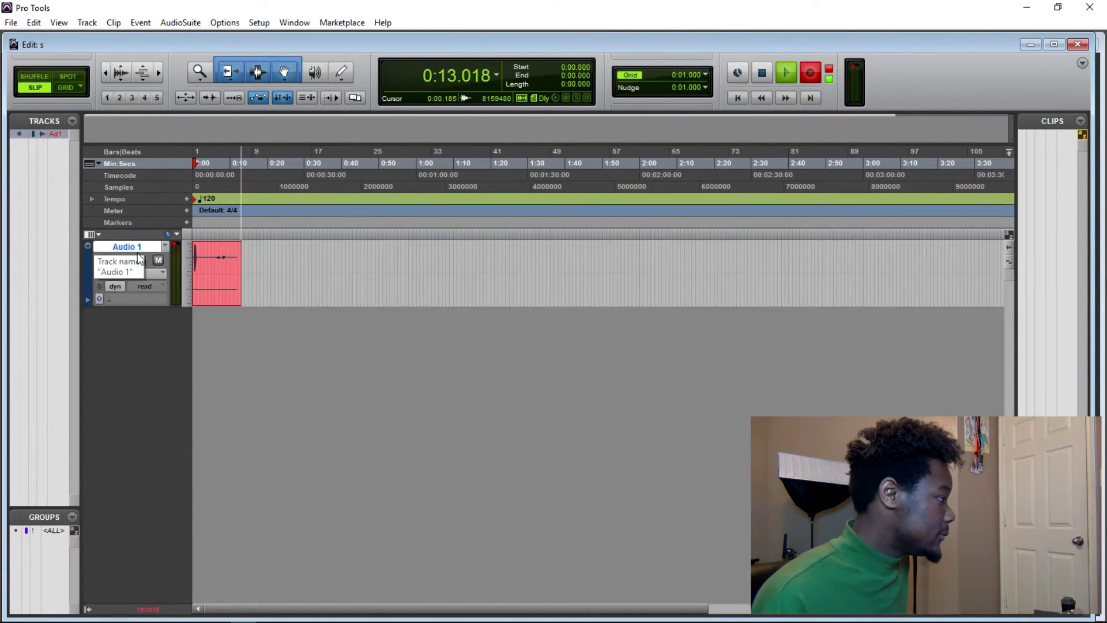
click(761, 73)
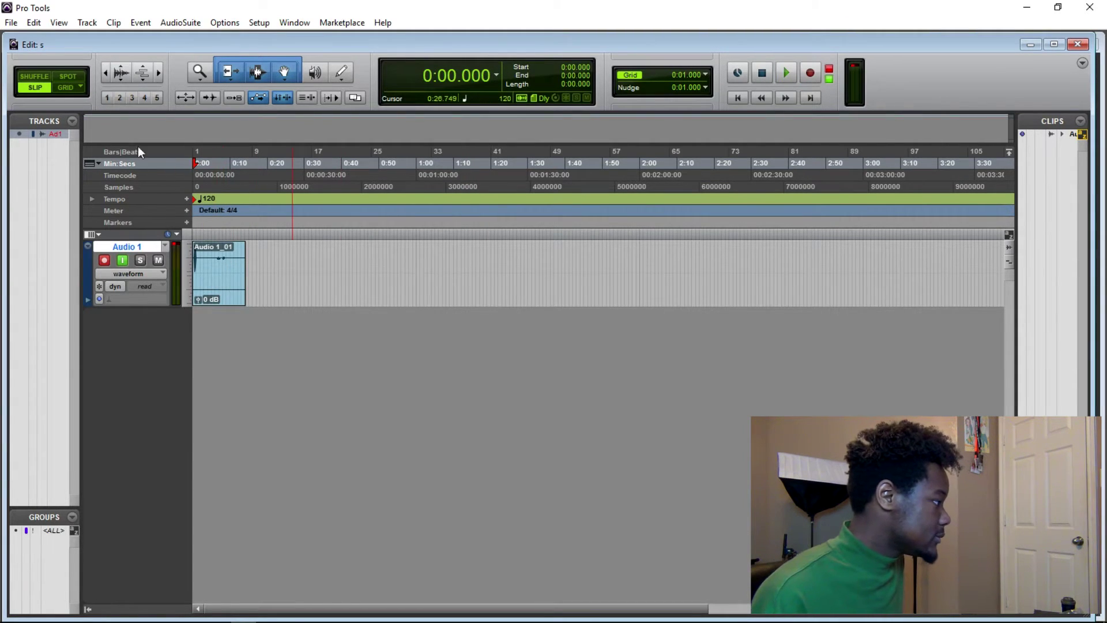
- Add one new mono audio track, Audio 2, in Samples via Track > New
click(141, 23)
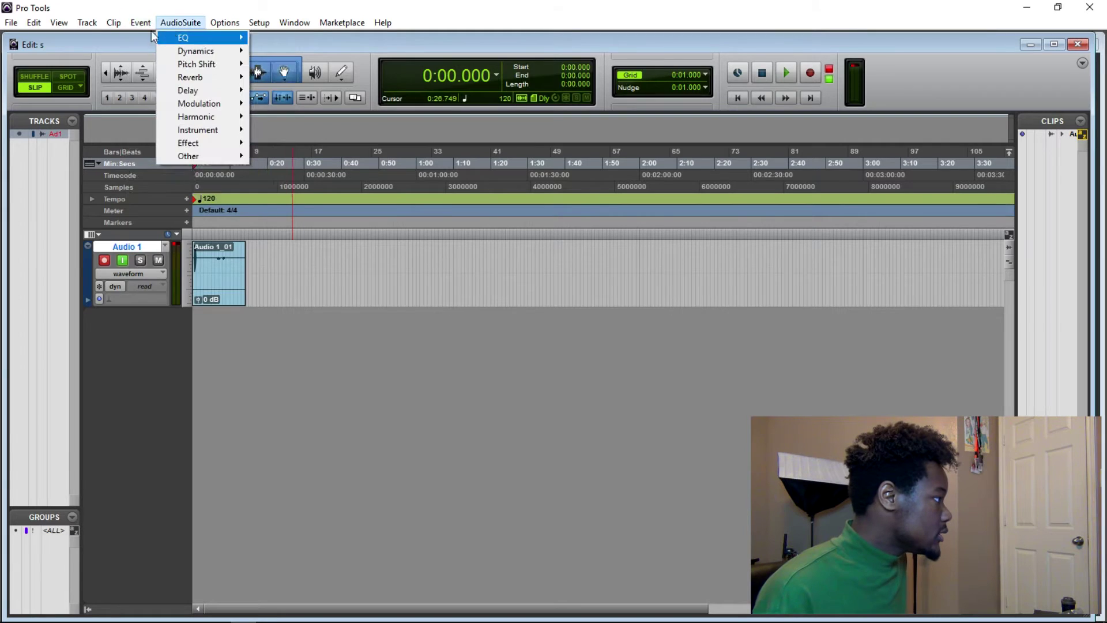
click(95, 36)
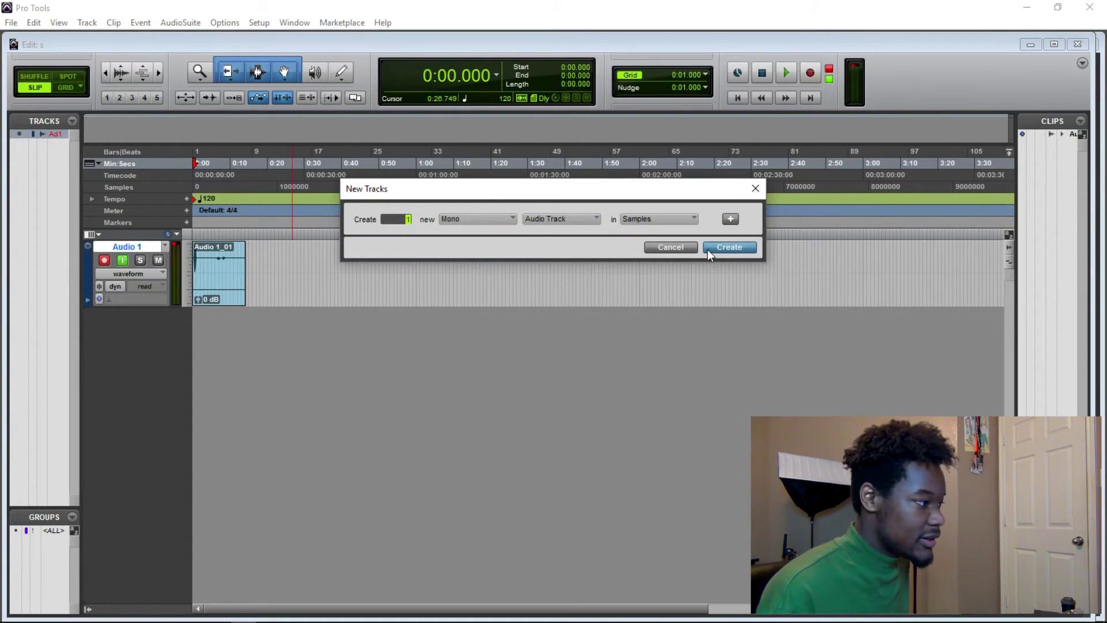
click(728, 247)
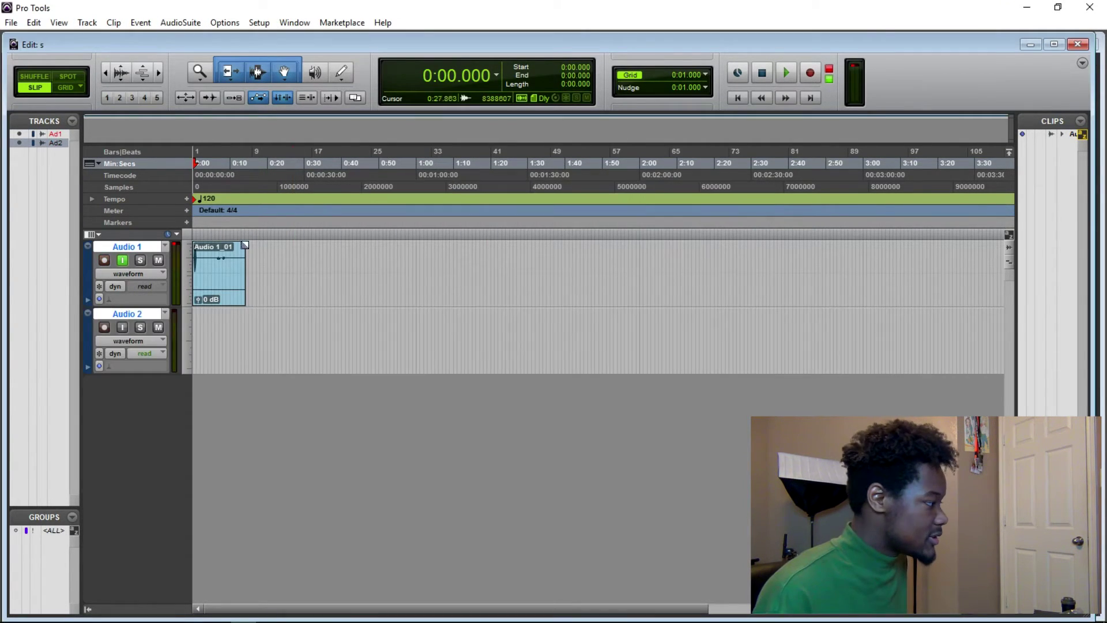
- Turn off Audio 1's input monitoring and dismiss the Elastic Audio menu unchanged
click(122, 260)
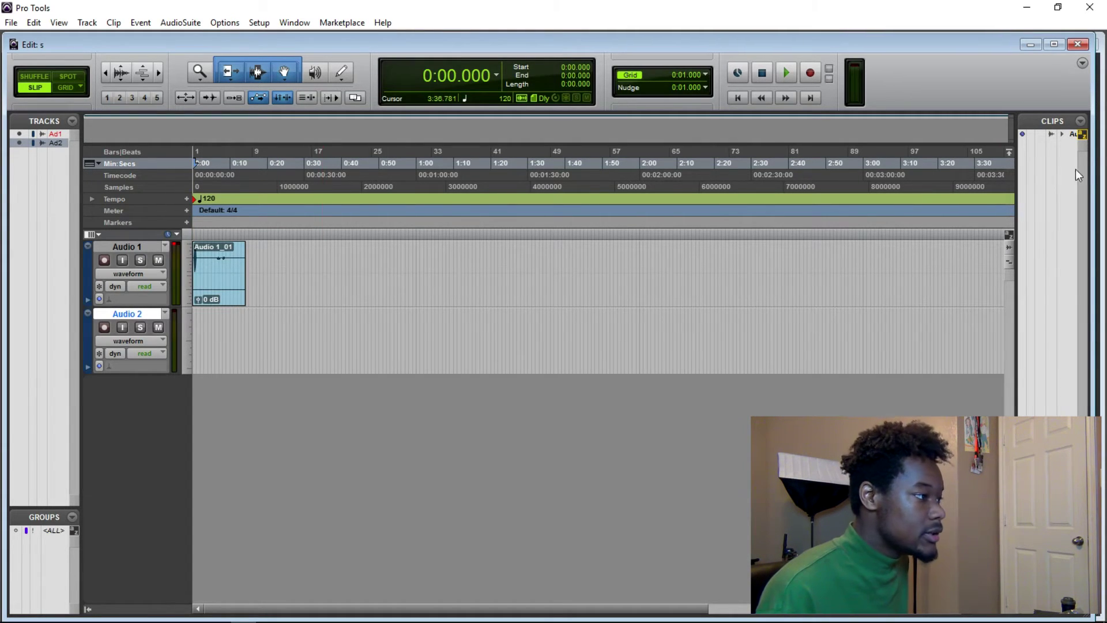
click(138, 285)
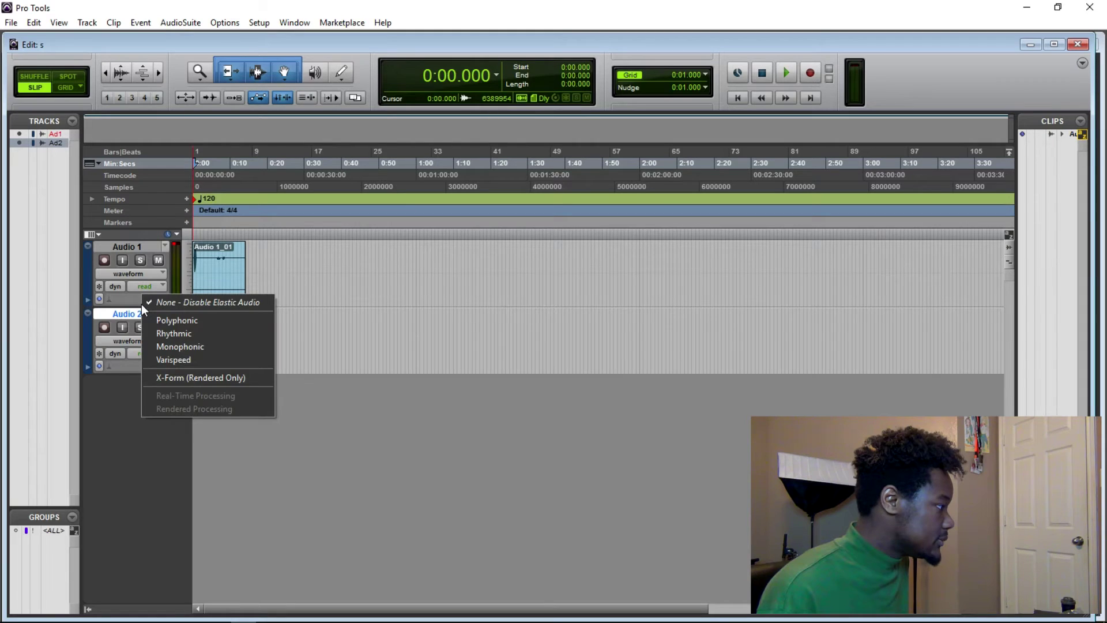
click(698, 110)
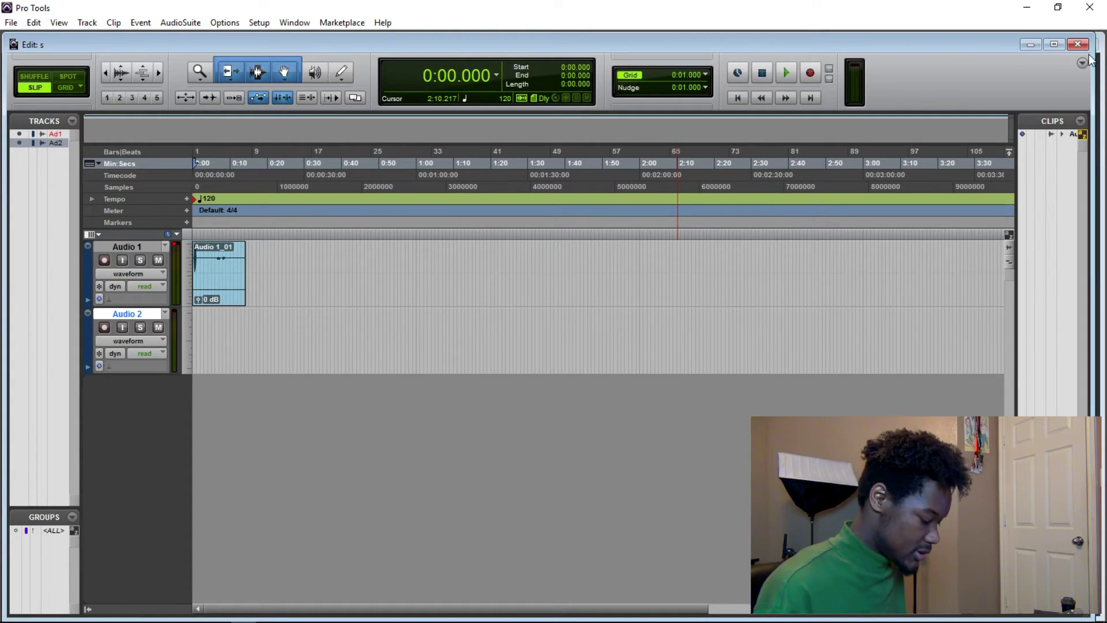
- In the Mix window, set Audio 1's input to no input
key(ctrl+equal)
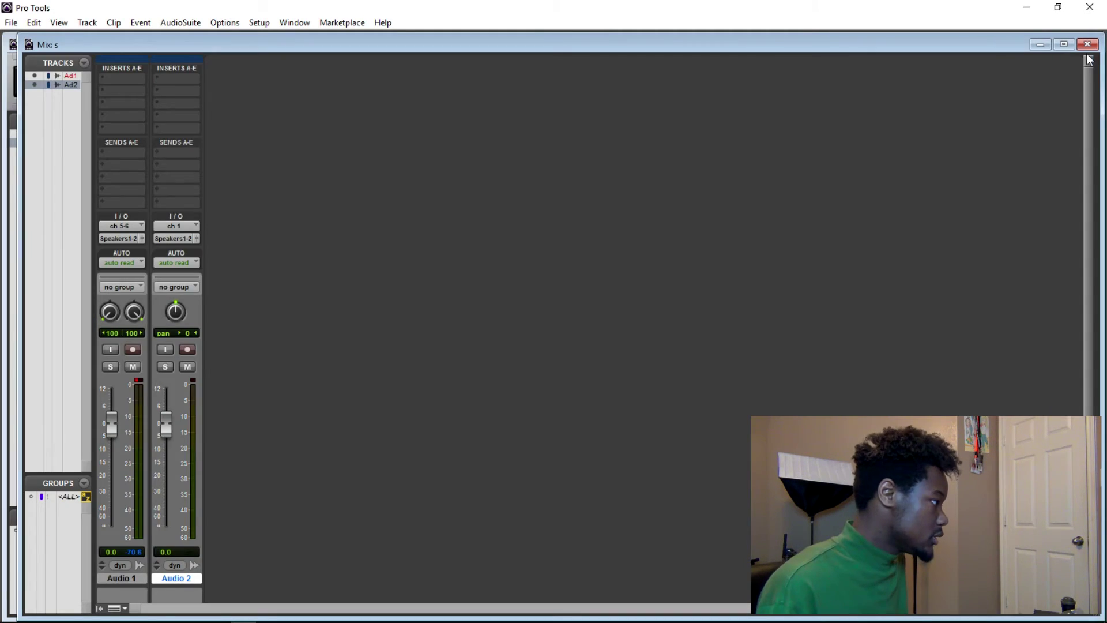
click(171, 225)
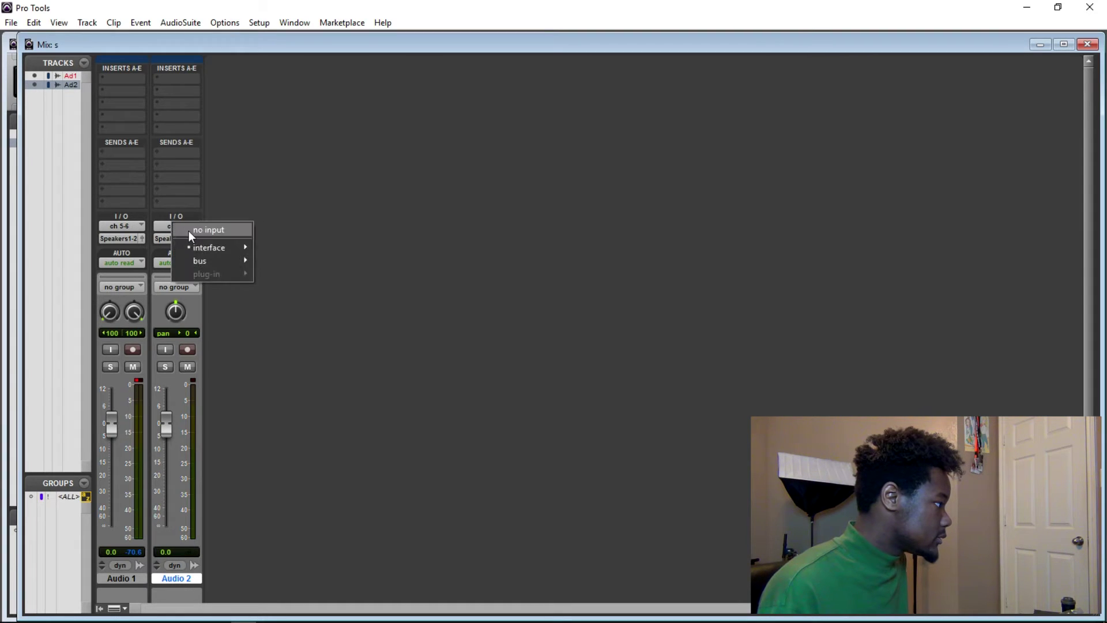
click(144, 227)
click(177, 228)
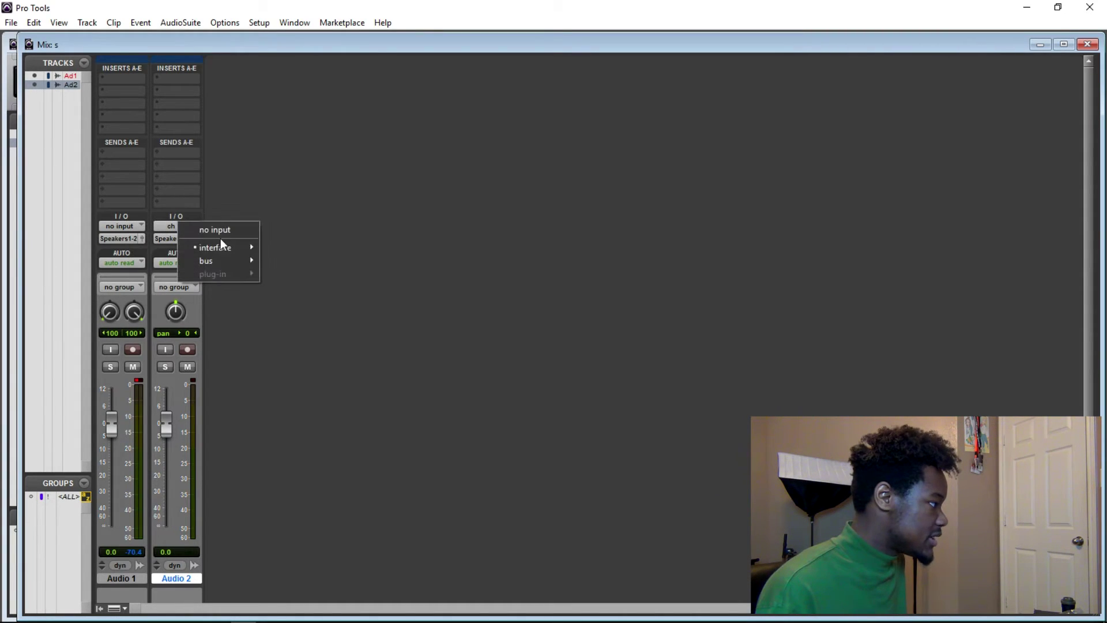
mouse_move(241, 249)
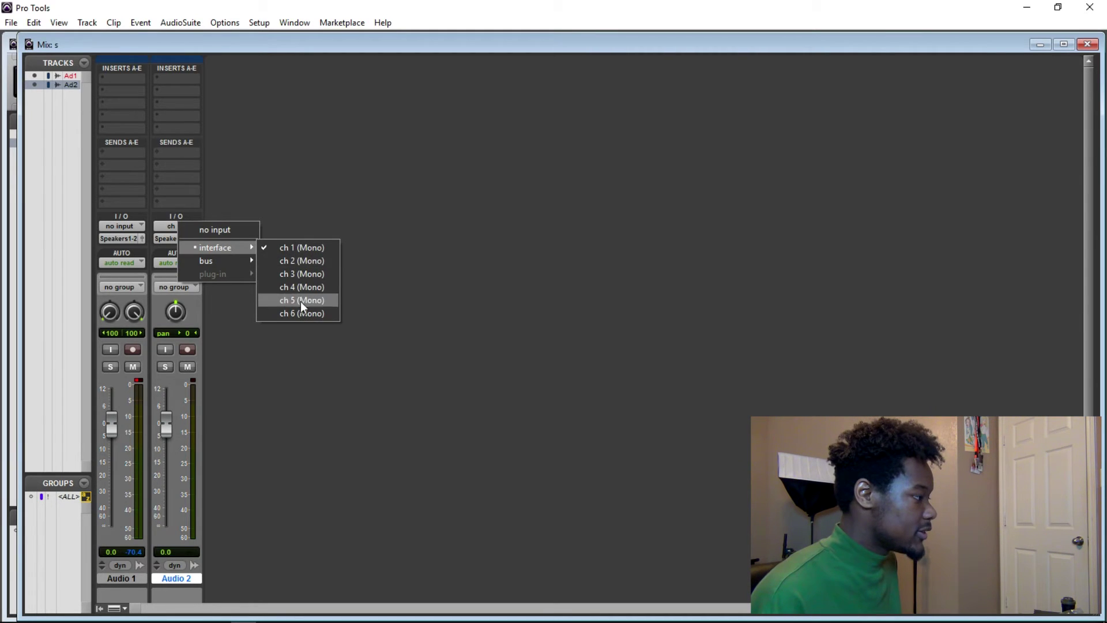
click(123, 223)
click(123, 224)
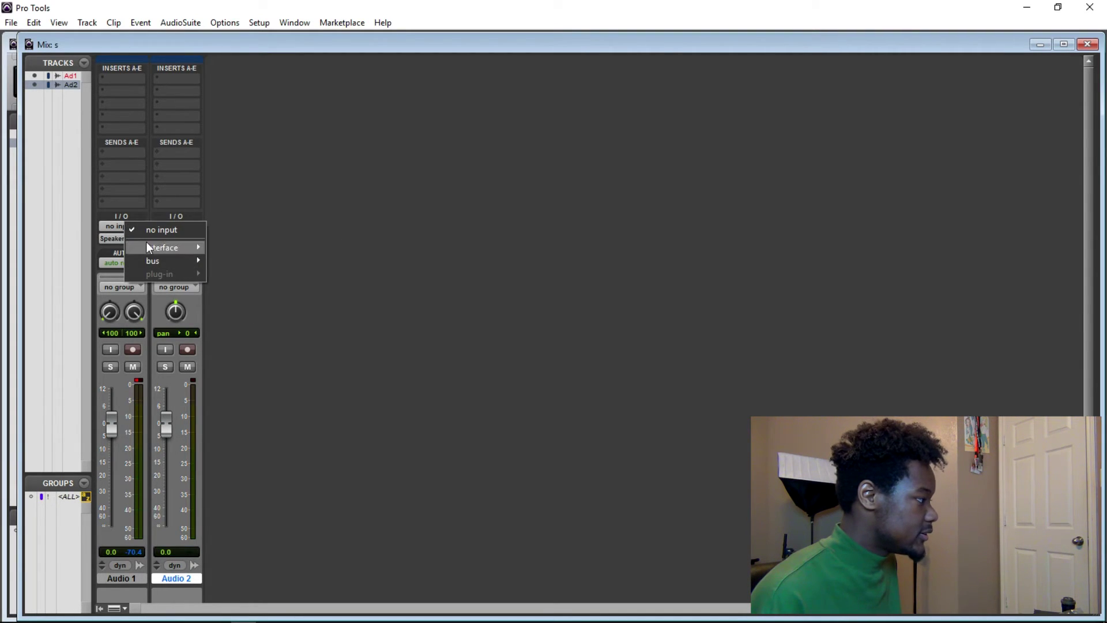
mouse_move(173, 247)
click(182, 237)
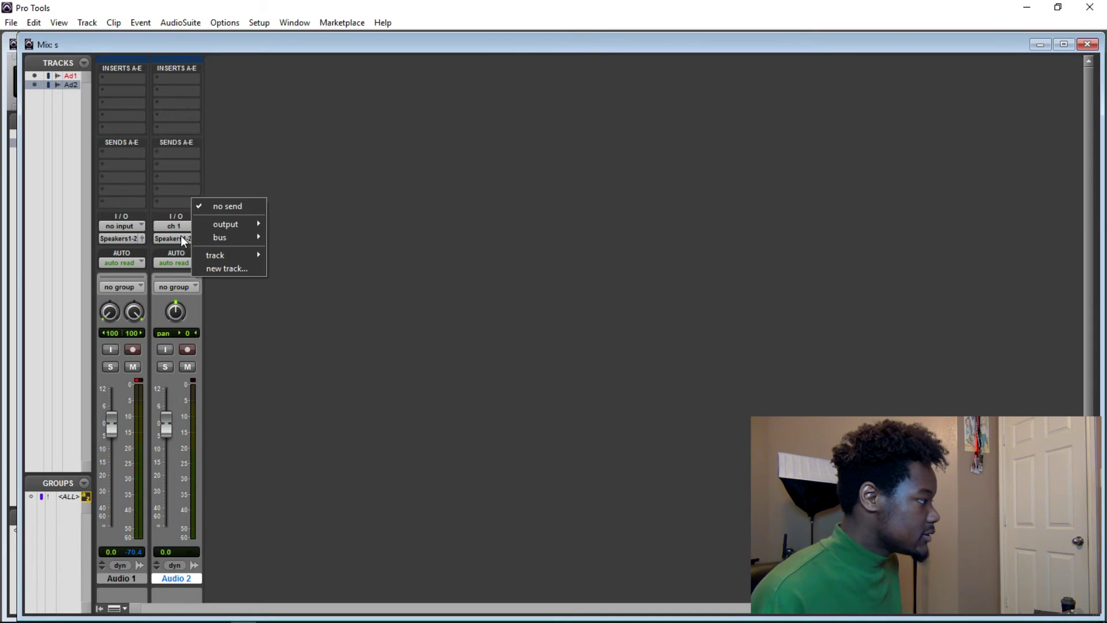
- Set Audio 2's input to interface ch 5 (Mono) and turn on its input monitoring
click(185, 227)
mouse_move(212, 248)
click(278, 296)
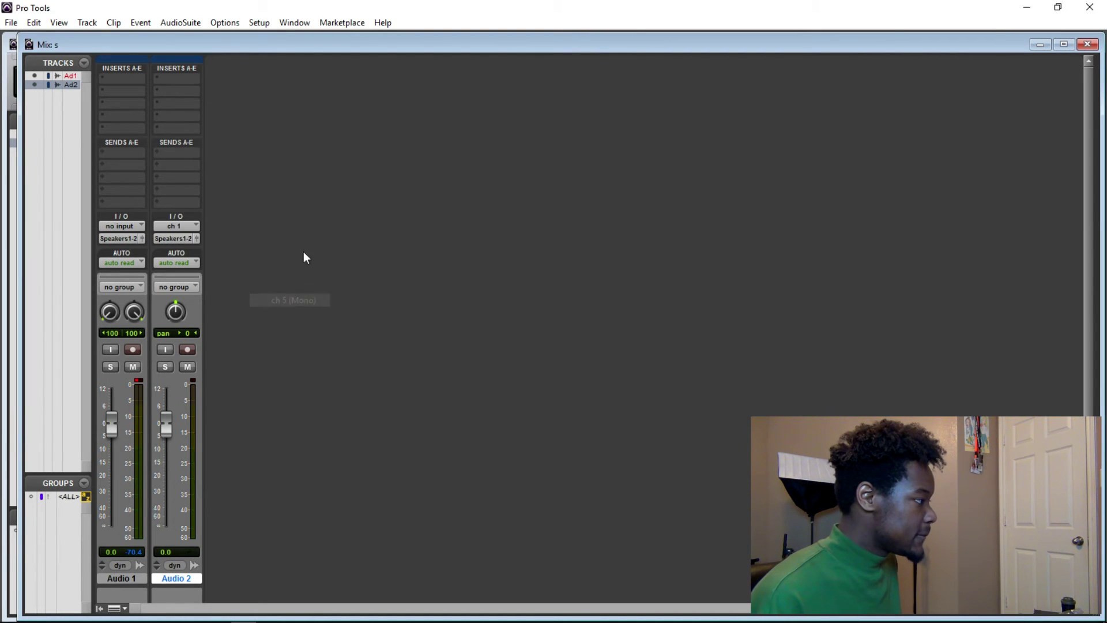
click(163, 350)
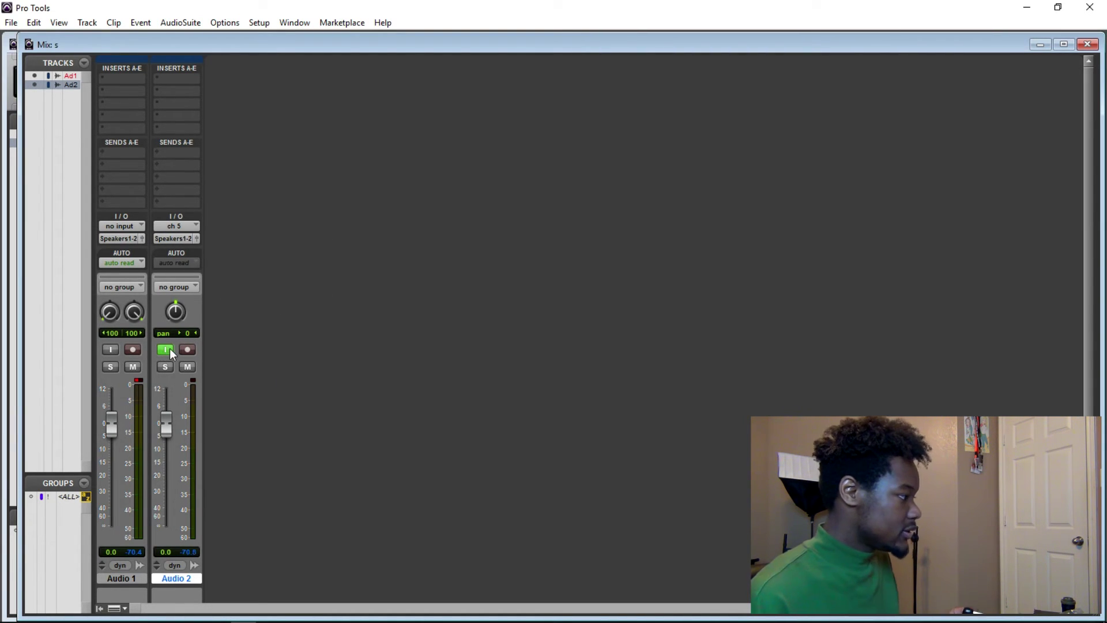